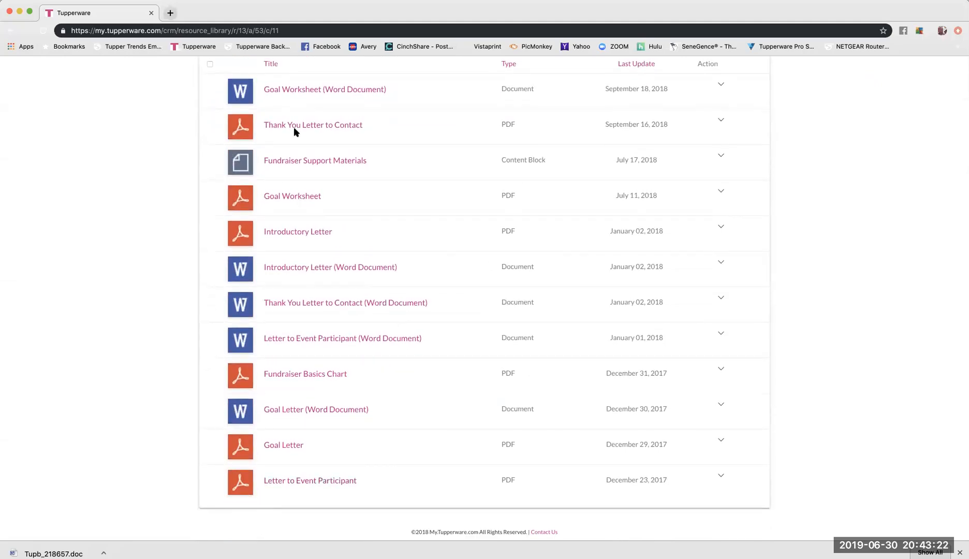
pyautogui.click(316, 154)
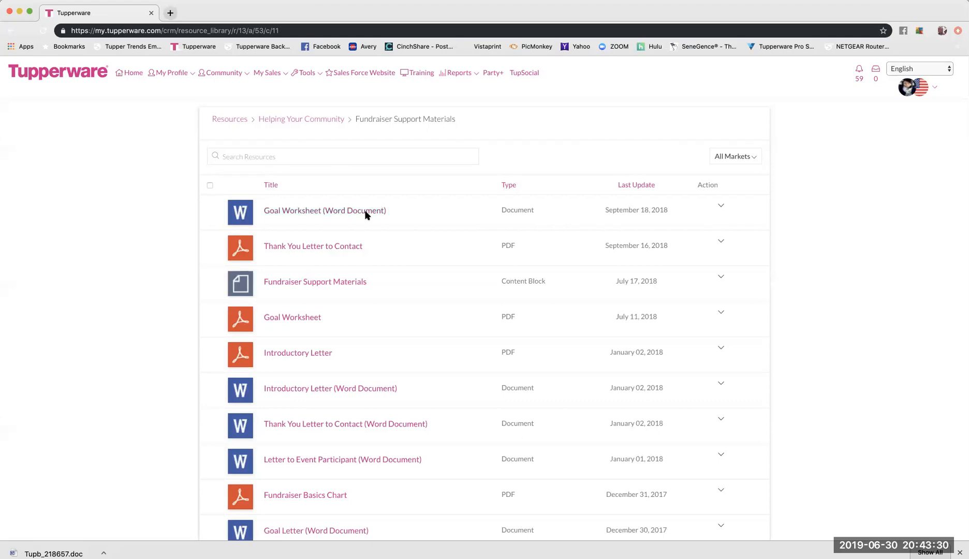
pyautogui.scroll(-5, 365, 213)
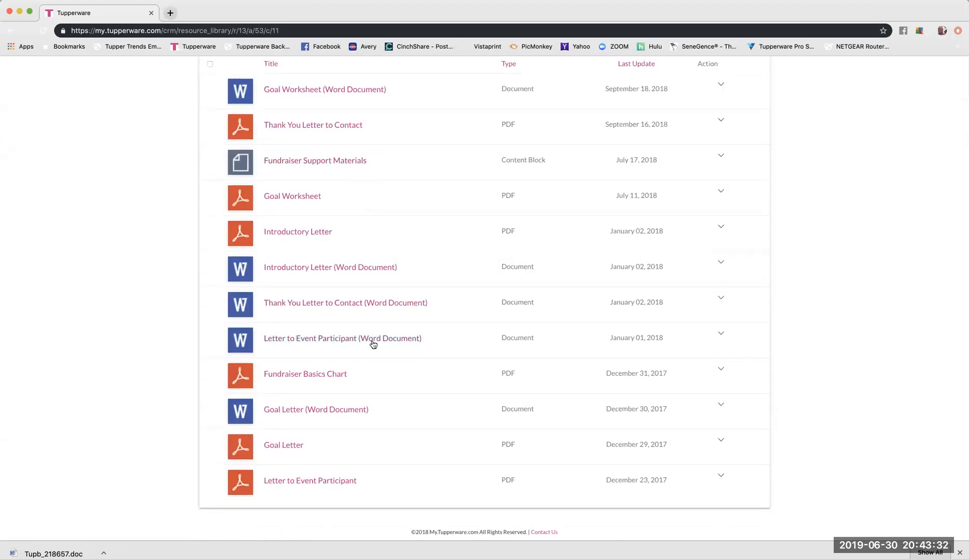
pyautogui.click(349, 485)
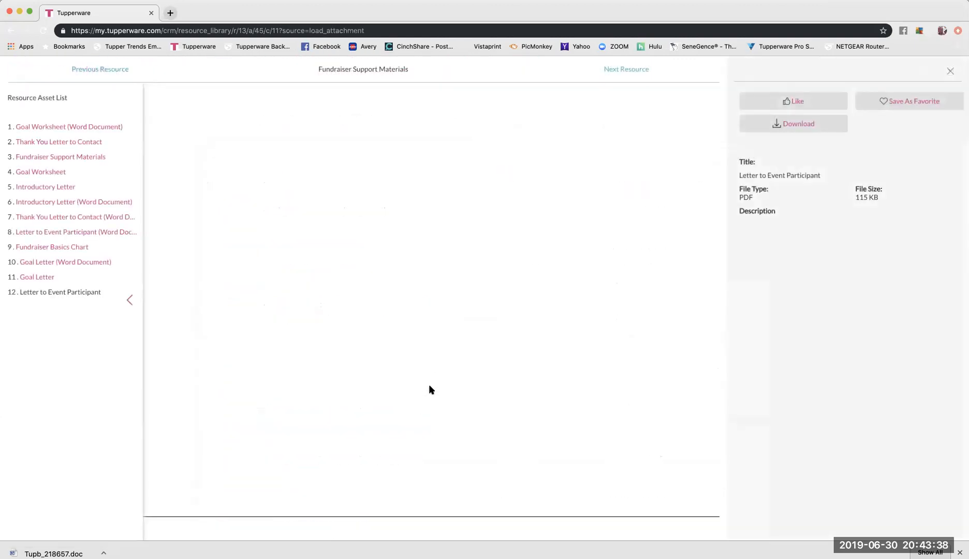
pyautogui.scroll(-5, 429, 332)
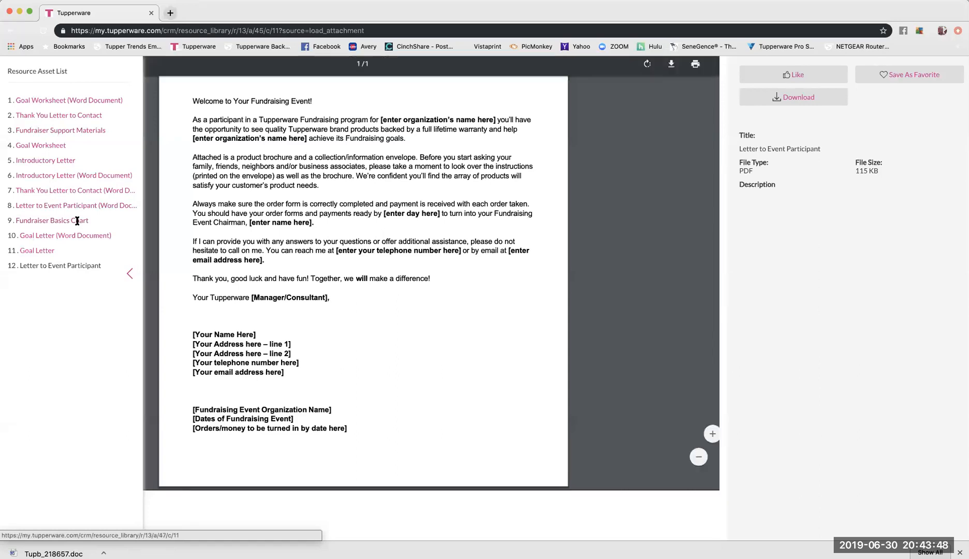
pyautogui.scroll(1, 903, 107)
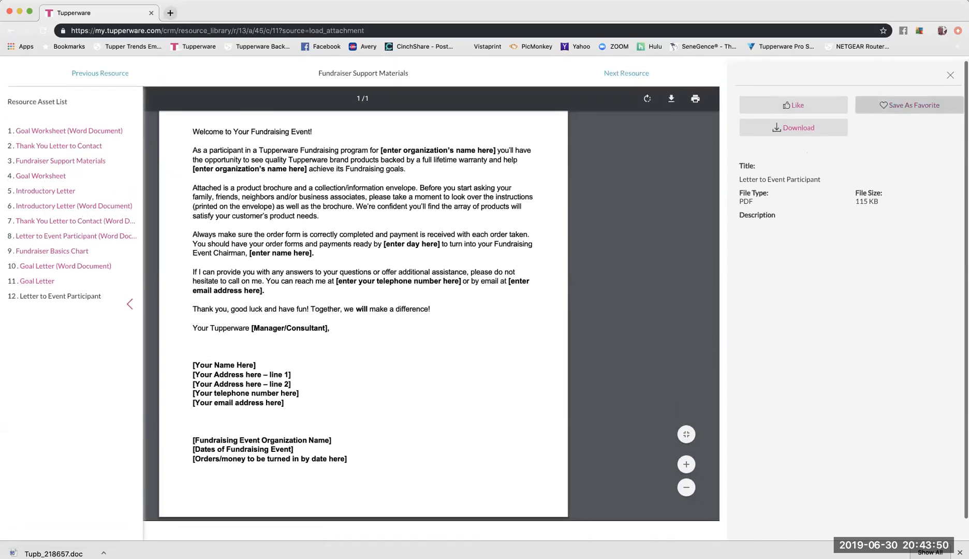
pyautogui.click(950, 73)
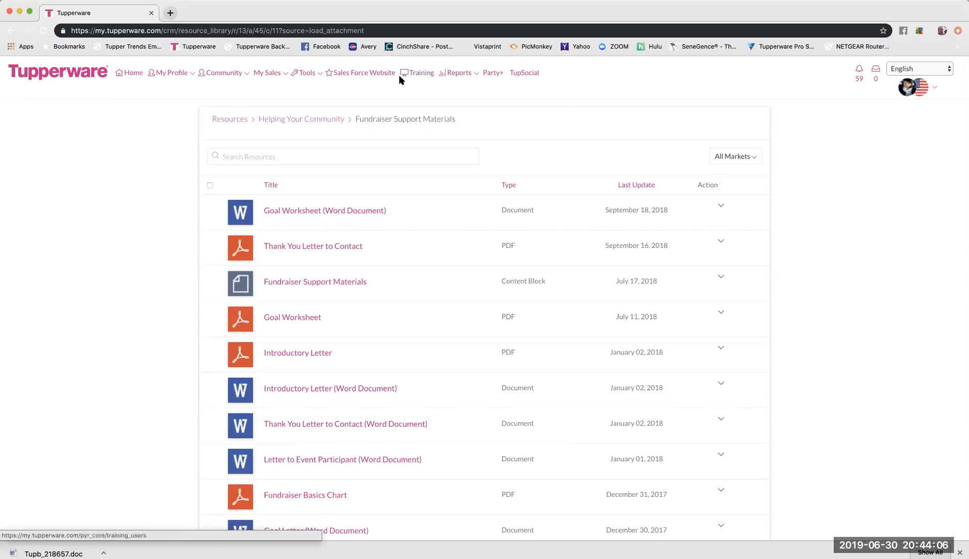
# Go through My Sales > Place Order to Party History and start a new party.
pyautogui.click(265, 75)
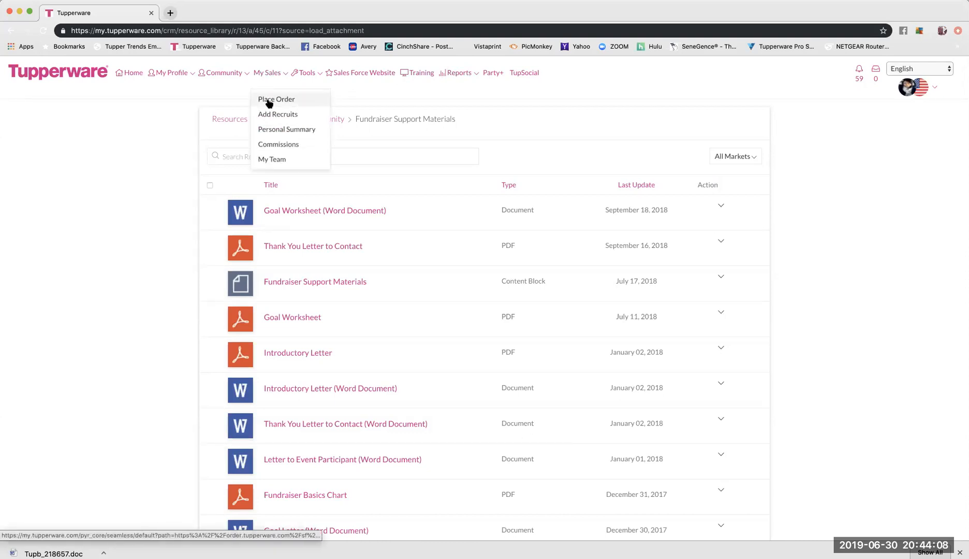
pyautogui.click(268, 102)
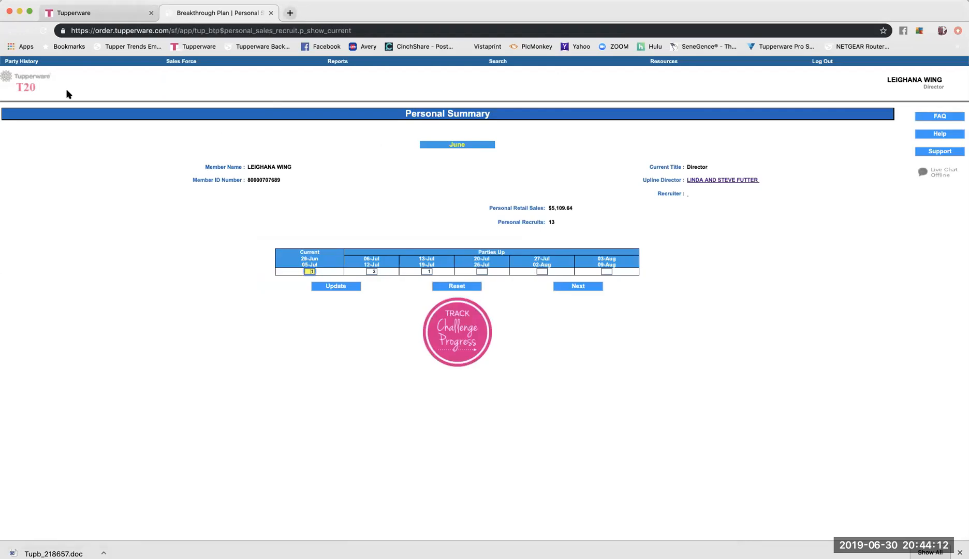
pyautogui.click(33, 72)
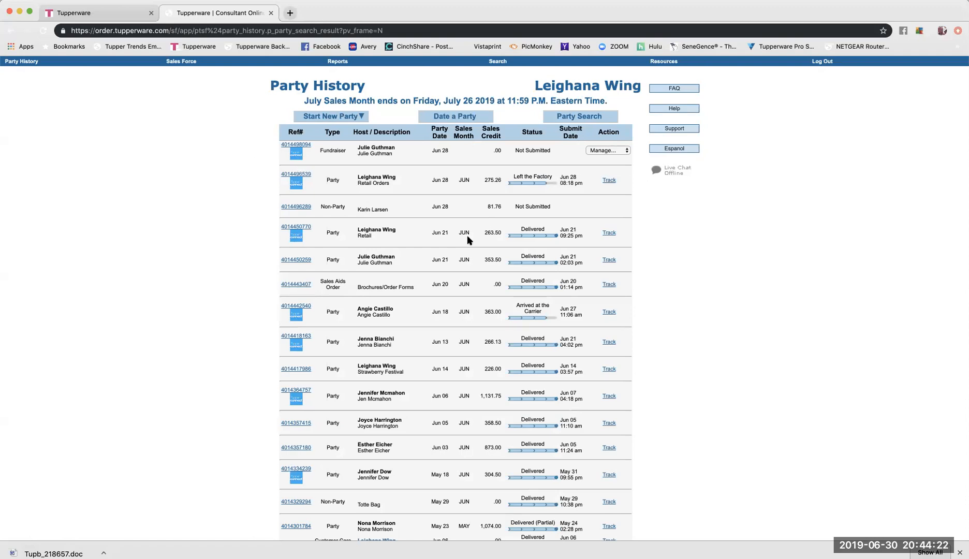
pyautogui.click(340, 122)
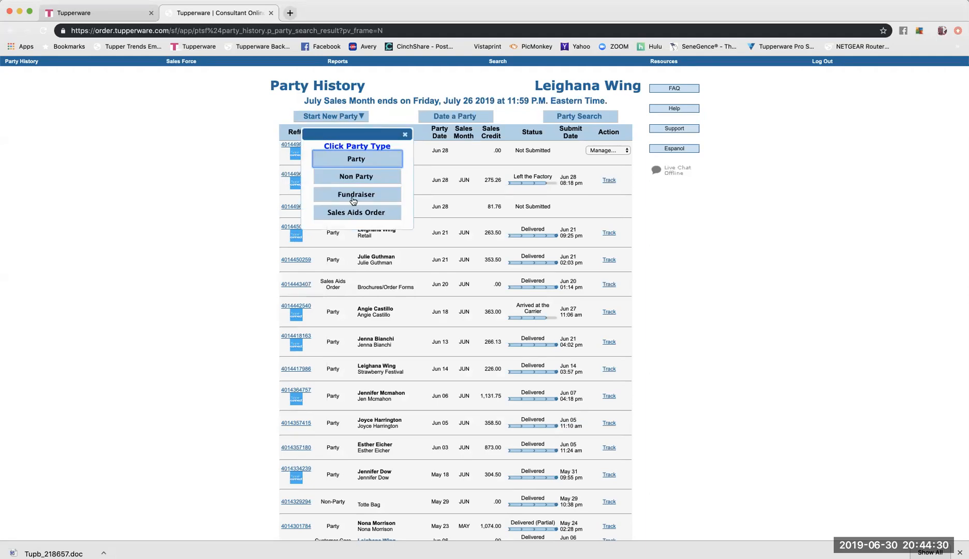
# Create a Fundraiser party described as 'Travel Expenses' with party date June 30, 2019.
pyautogui.click(353, 200)
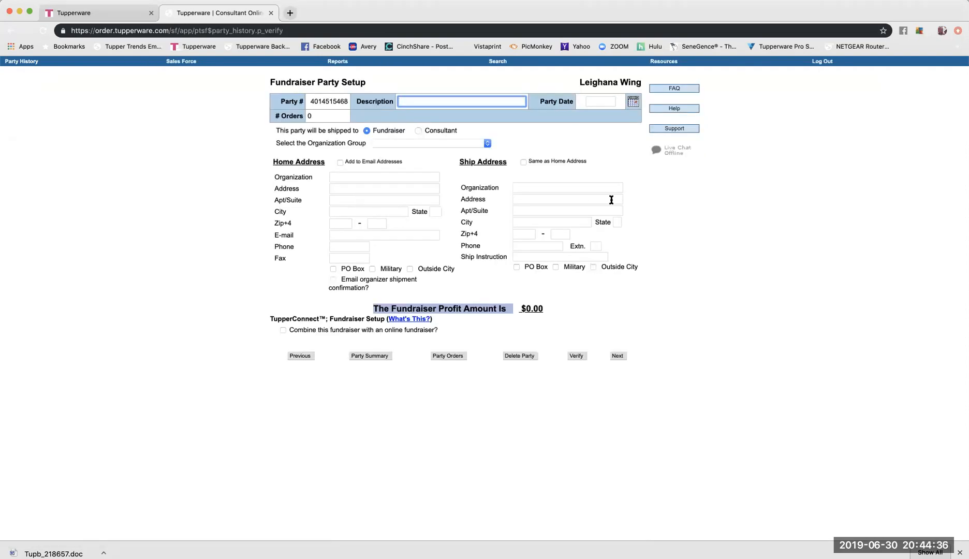
pyautogui.click(435, 103)
pyautogui.click(420, 84)
pyautogui.click(418, 98)
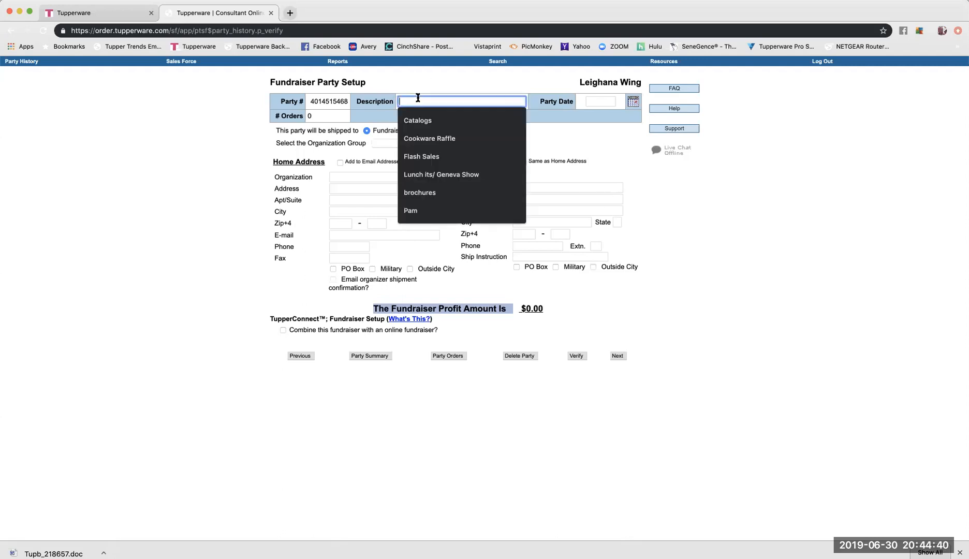
pyautogui.write('Trave')
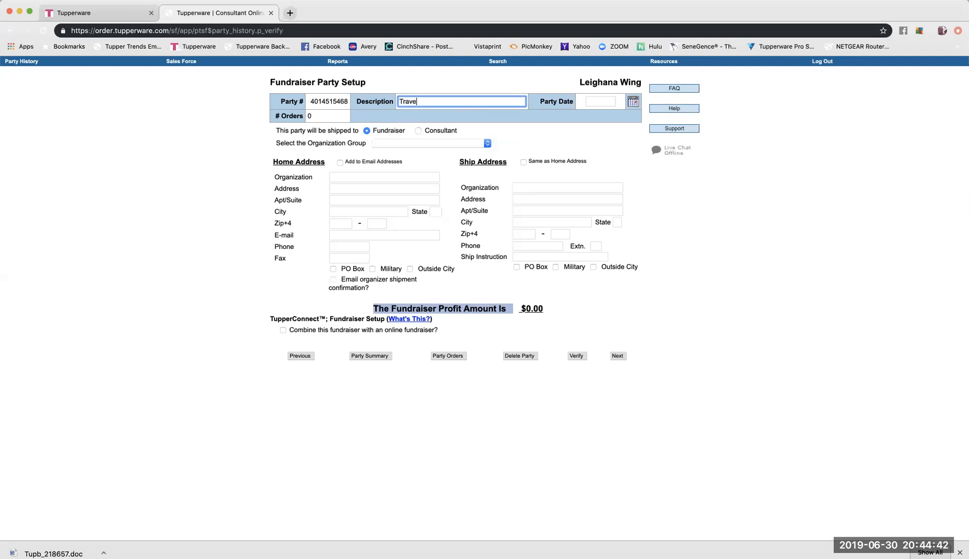
pyautogui.write('l Expenses')
pyautogui.click(633, 102)
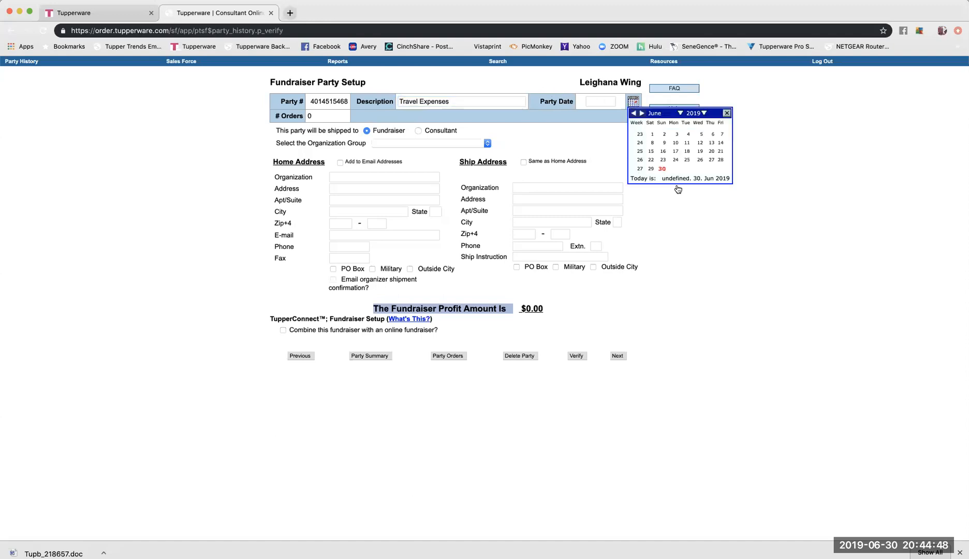
pyautogui.click(663, 169)
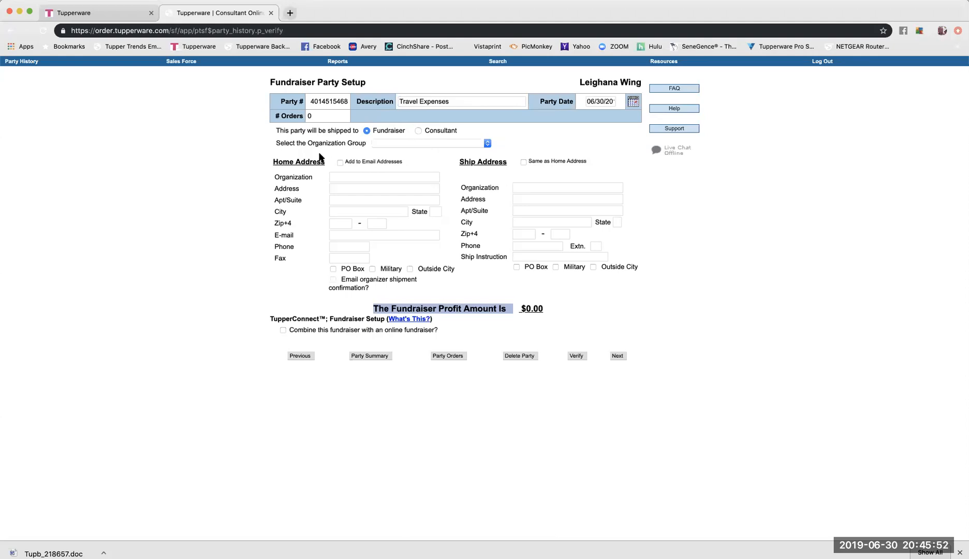
# Select 06 Football from the Select the Organization Group dropdown.
pyautogui.click(486, 143)
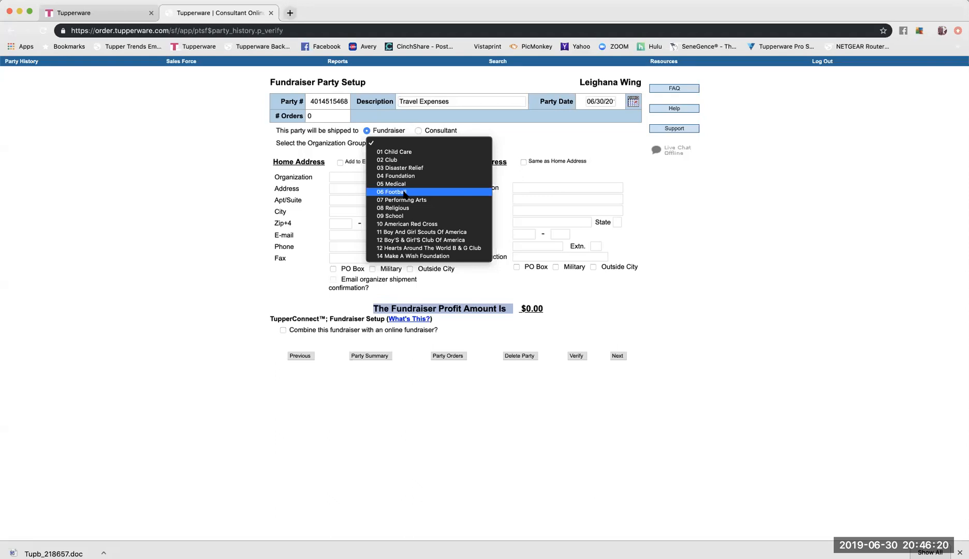
pyautogui.click(395, 194)
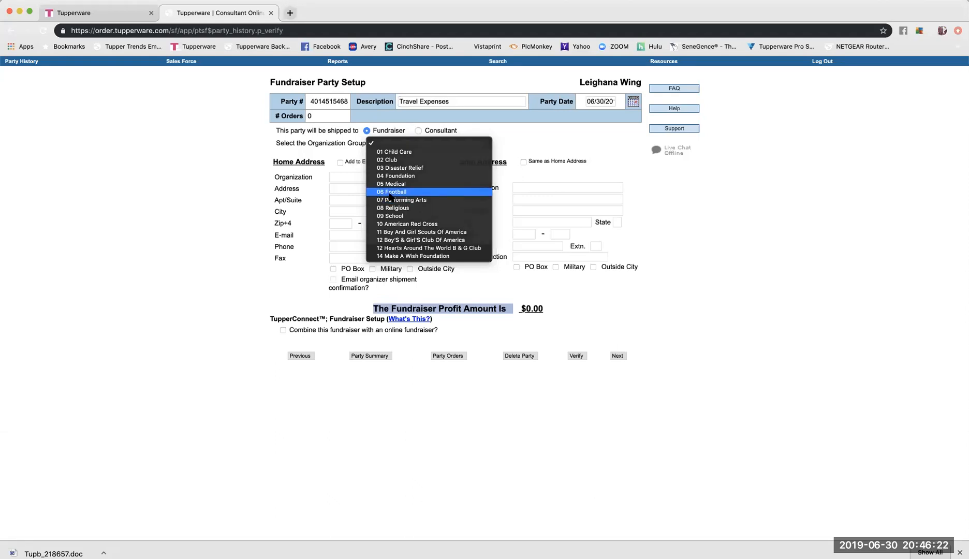
pyautogui.click(485, 145)
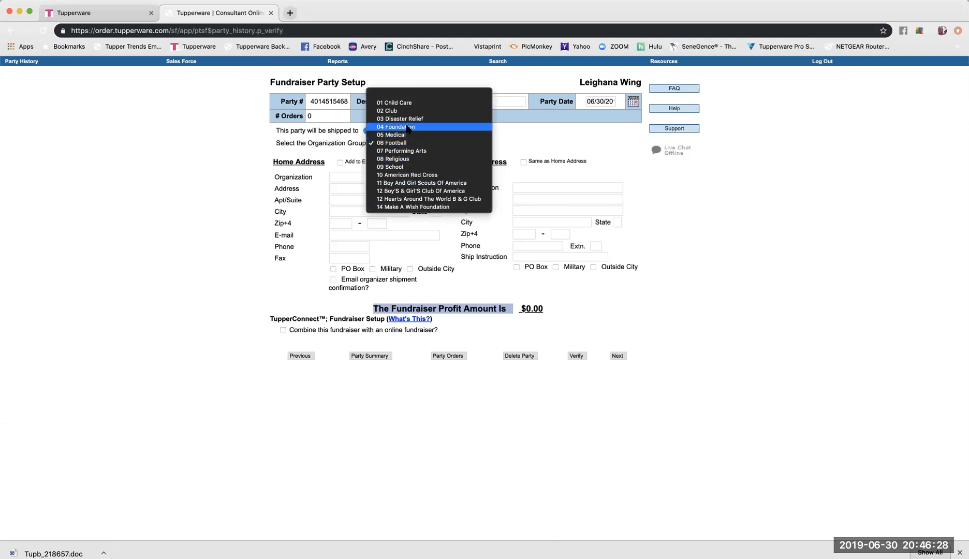
pyautogui.click(406, 144)
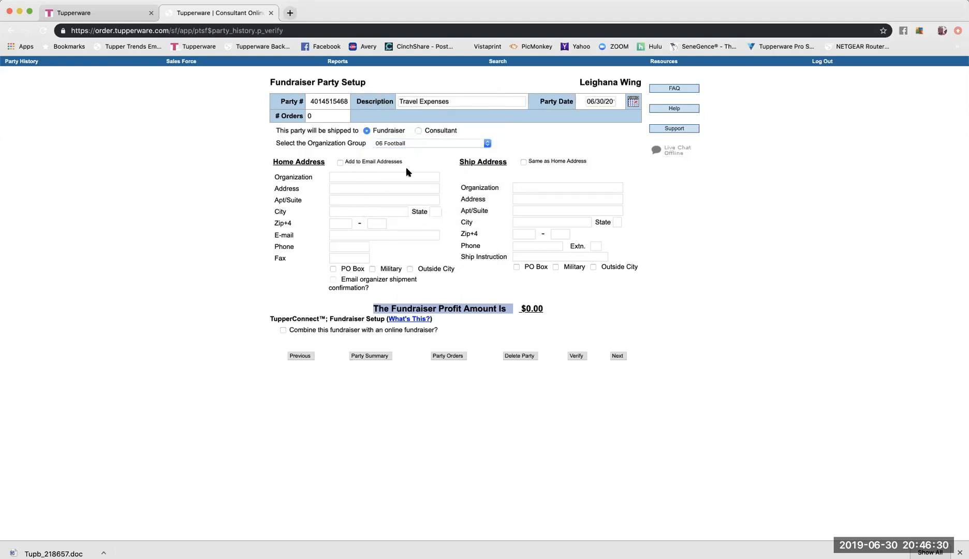
pyautogui.click(386, 177)
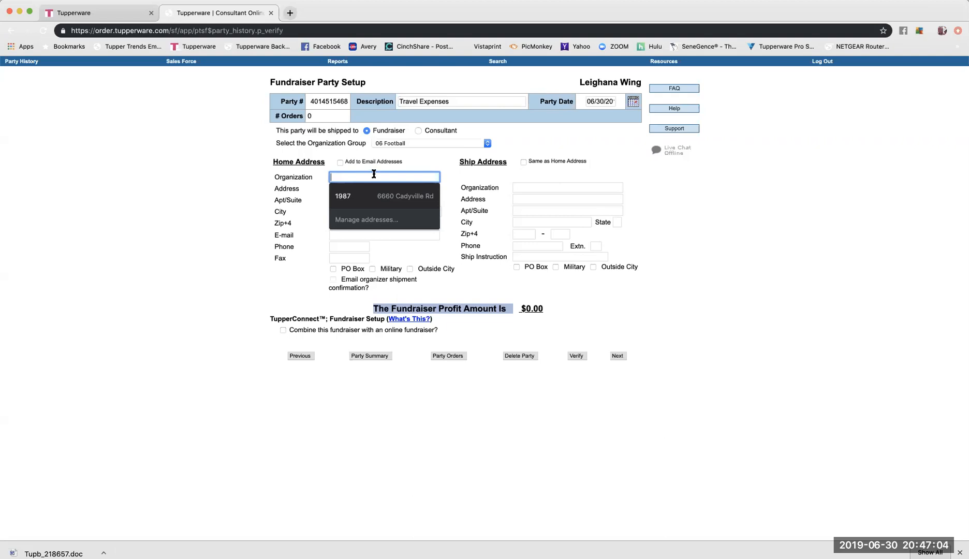
# Enter the organizer's name as the organization and autofill the home address from a saved contact.
pyautogui.click(304, 184)
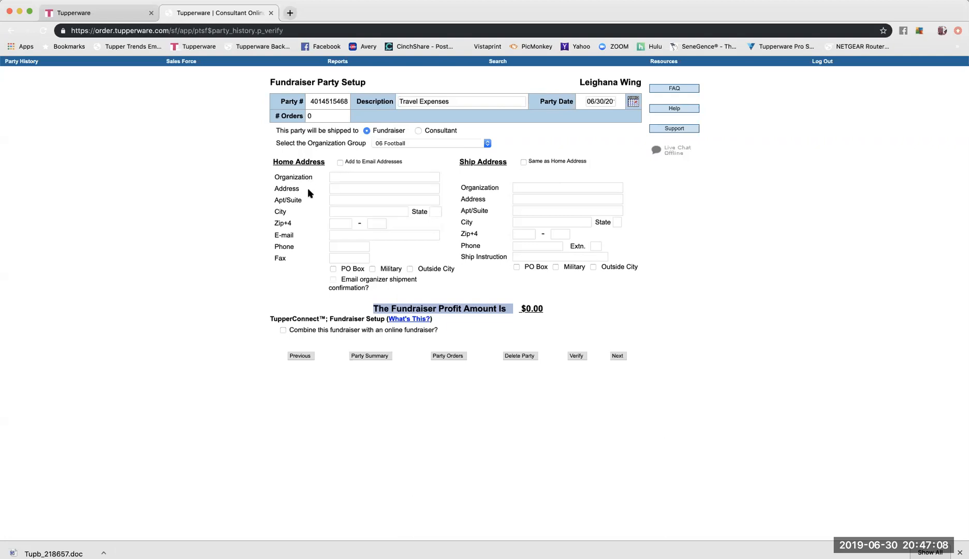
pyautogui.click(340, 177)
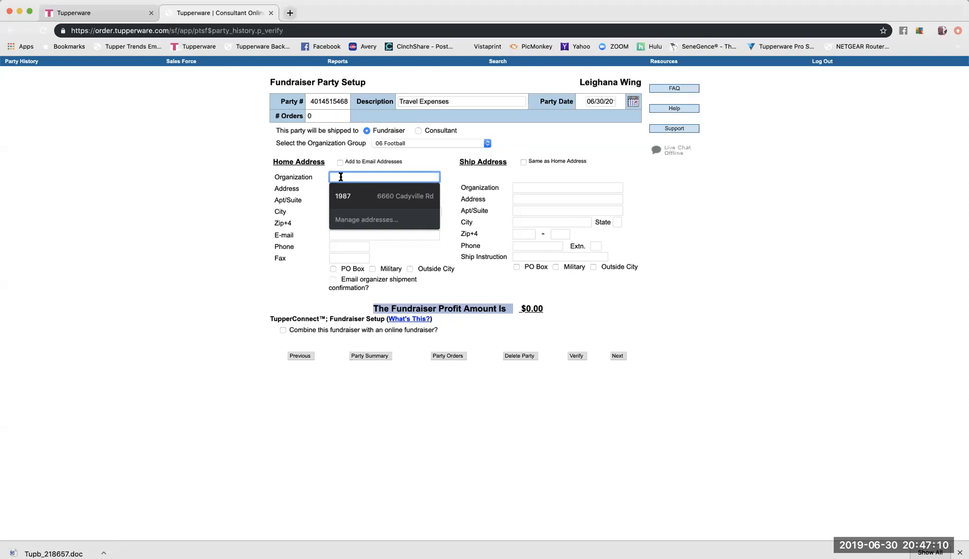
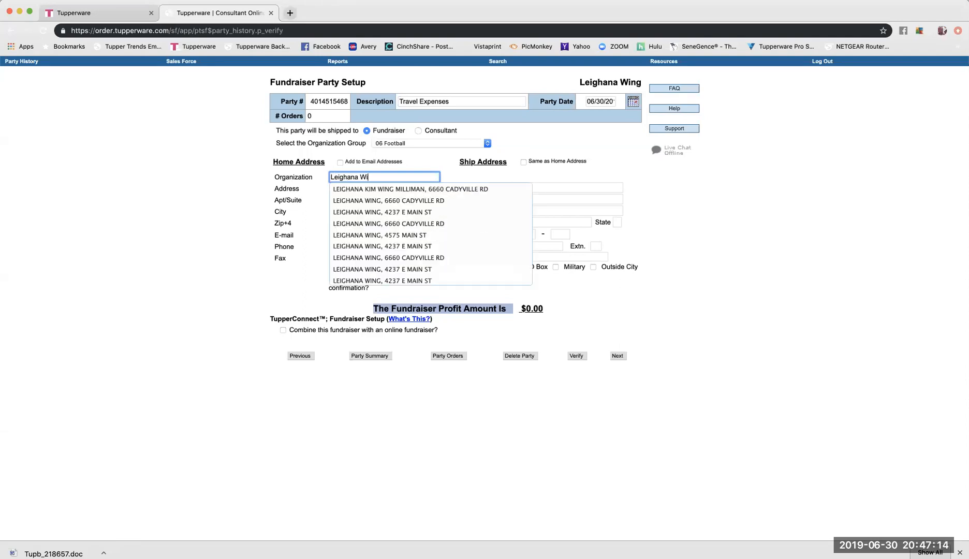
pyautogui.click(238, 211)
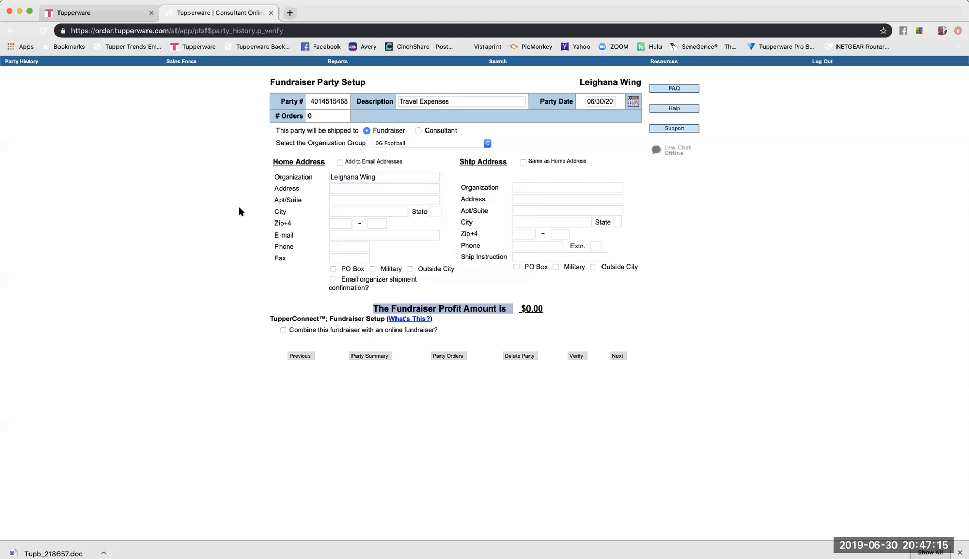
pyautogui.click(359, 189)
pyautogui.click(360, 203)
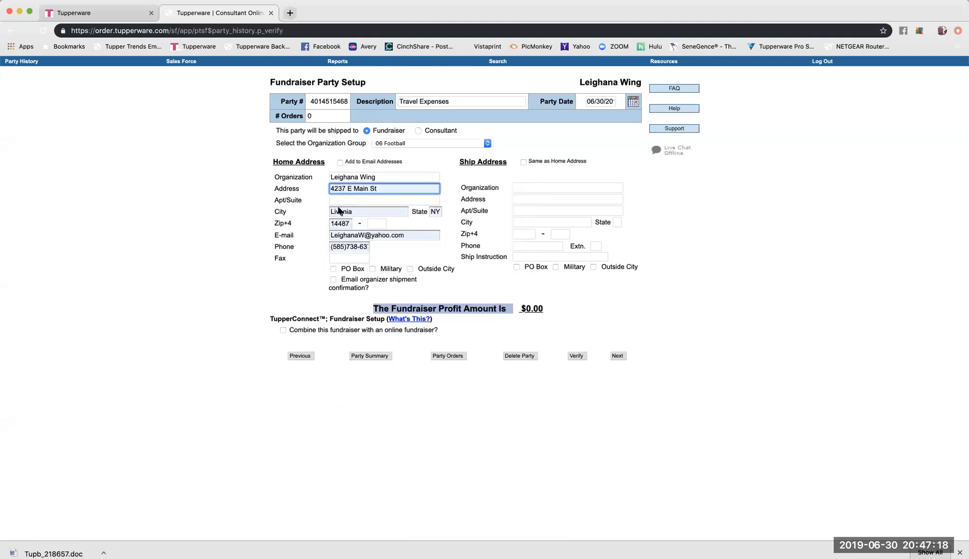
pyautogui.click(267, 241)
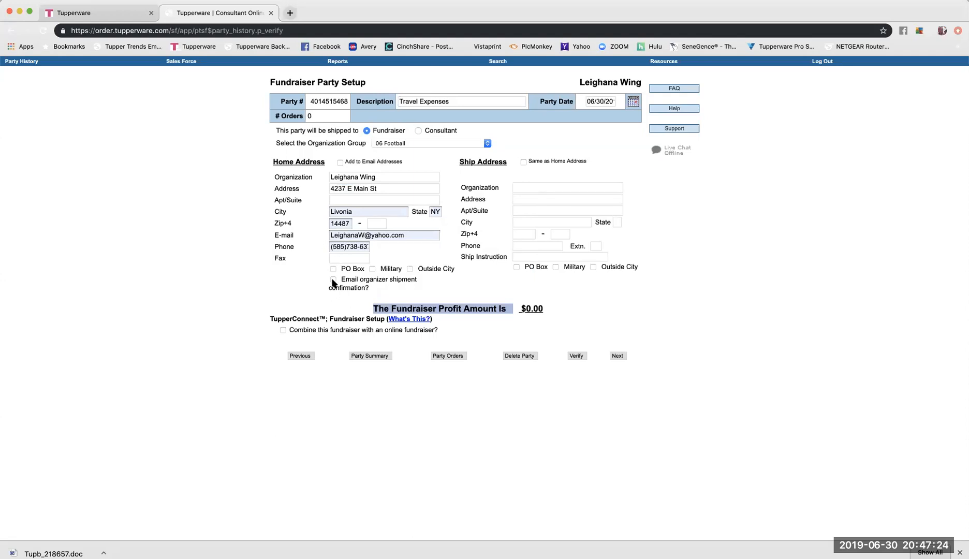
# Tick email shipment confirmation, Same as Home Address and combine with online fundraiser, then Verify.
pyautogui.click(333, 281)
pyautogui.click(523, 162)
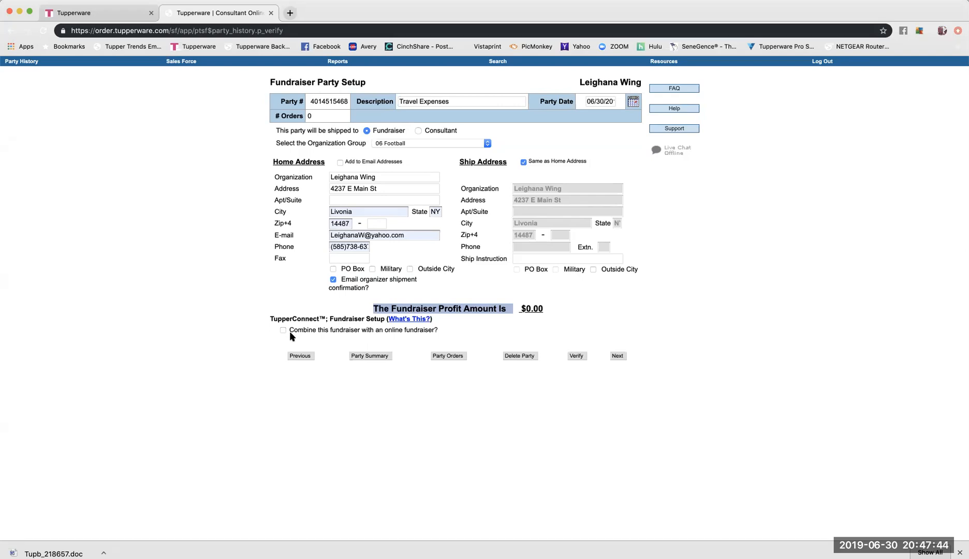
pyautogui.click(283, 331)
pyautogui.click(574, 356)
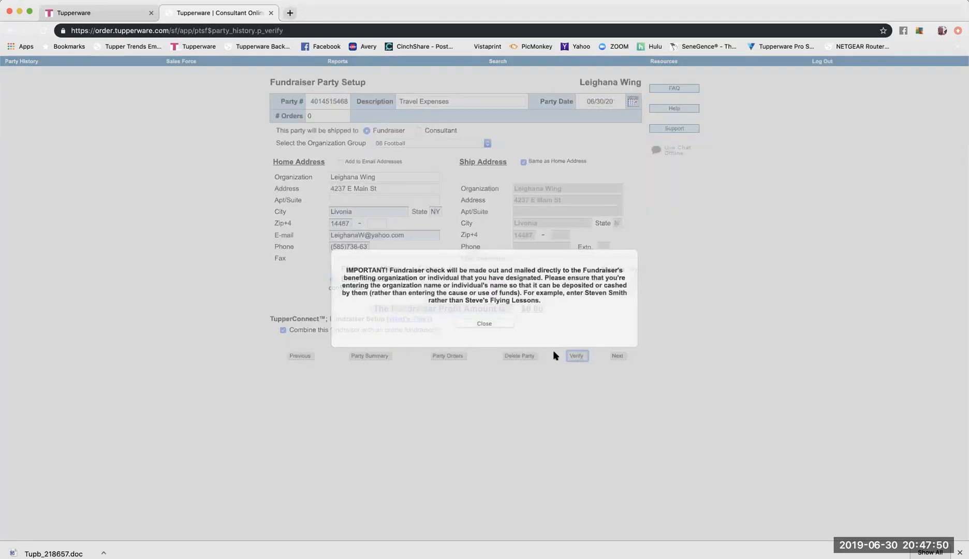
# Dismiss the IMPORTANT notice, verify the fundraiser setup again, and save it with Next.
pyautogui.click(474, 324)
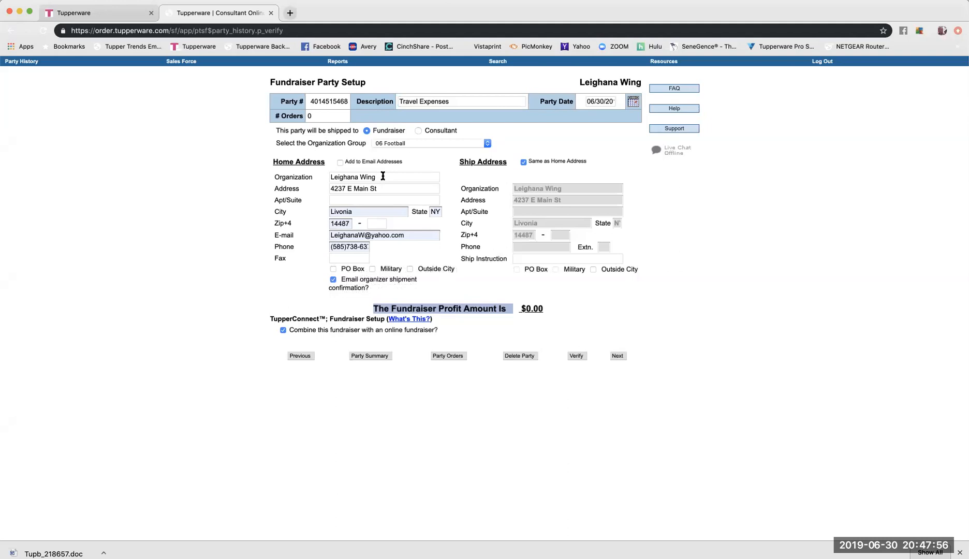
pyautogui.click(571, 356)
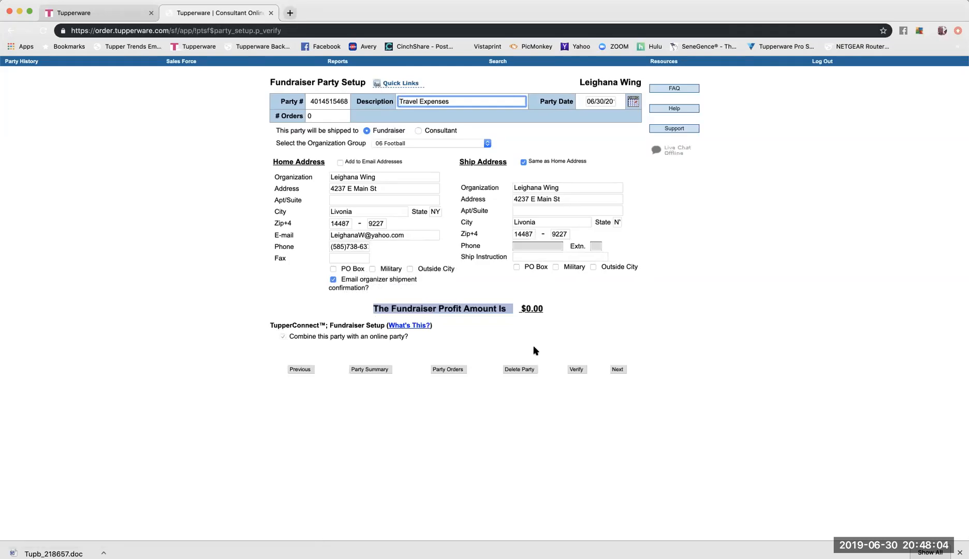
pyautogui.click(573, 368)
pyautogui.click(615, 369)
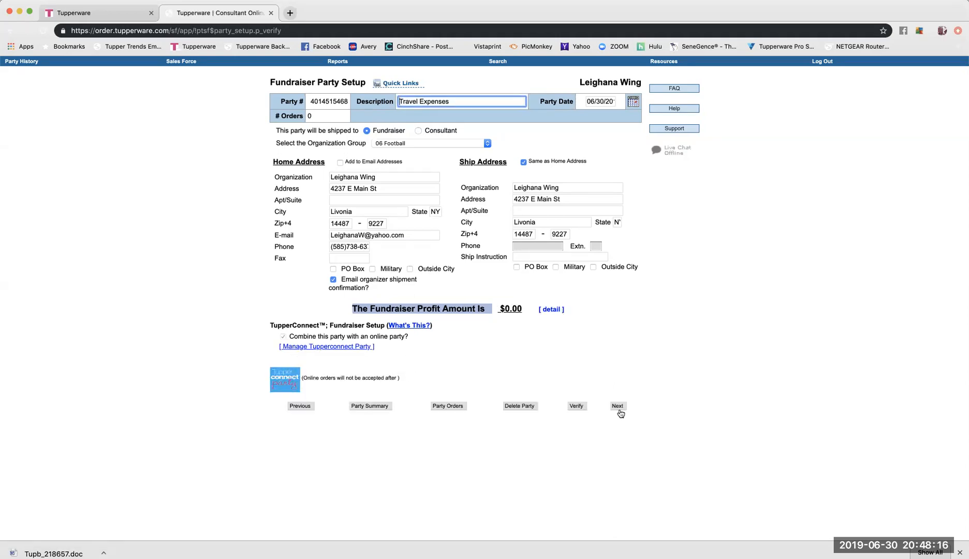
# Open Manage Tupperconnect Party in a new tab, reload it, and return to Consultant Online.
pyautogui.click(310, 348)
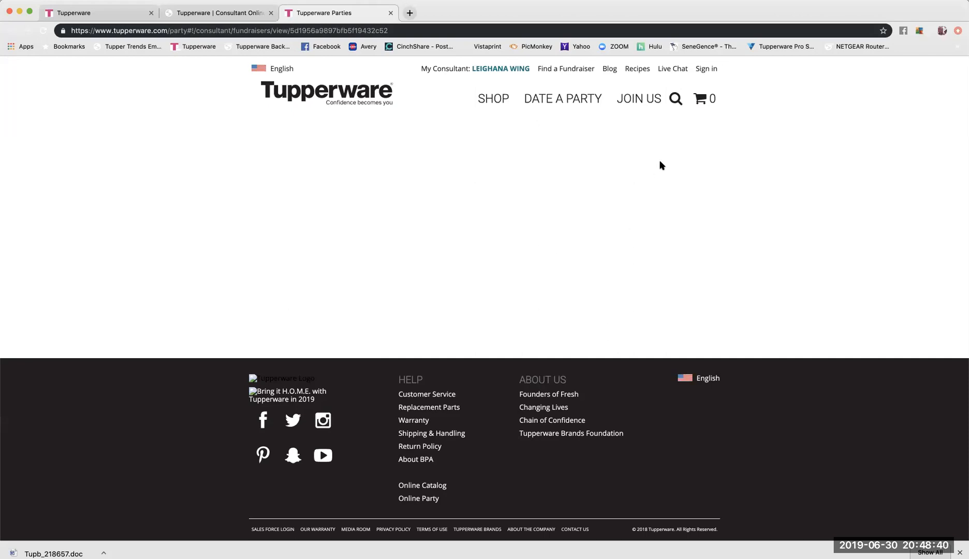
pyautogui.click(652, 31)
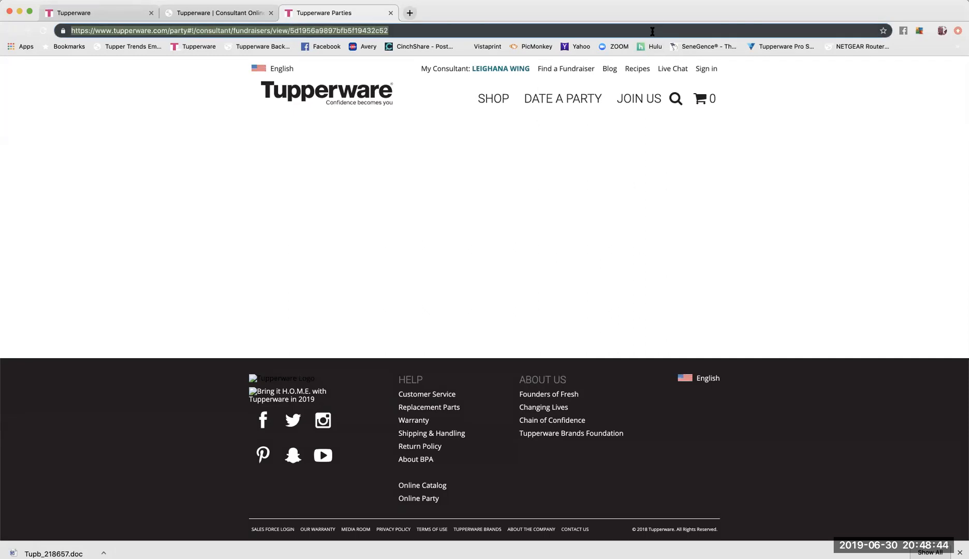
pyautogui.click(392, 29)
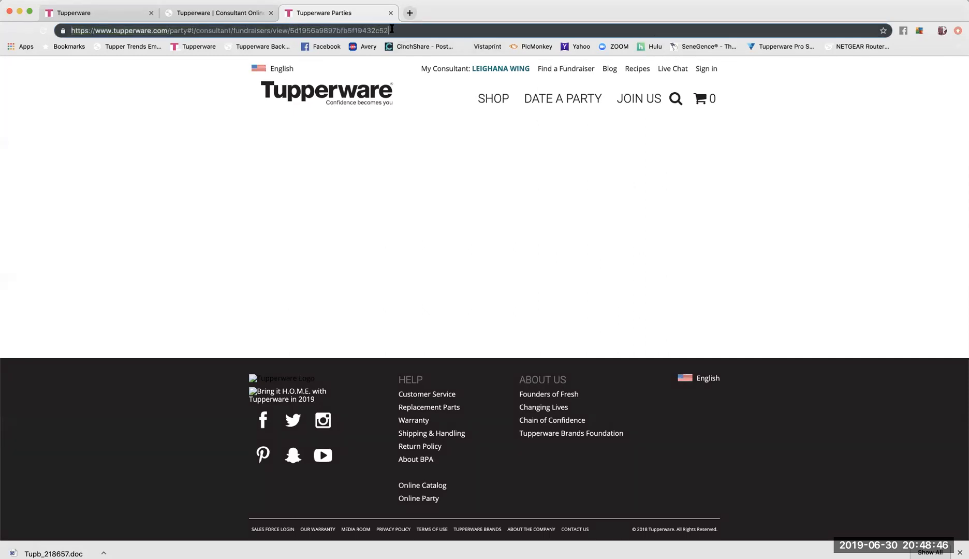
pyautogui.press('Return')
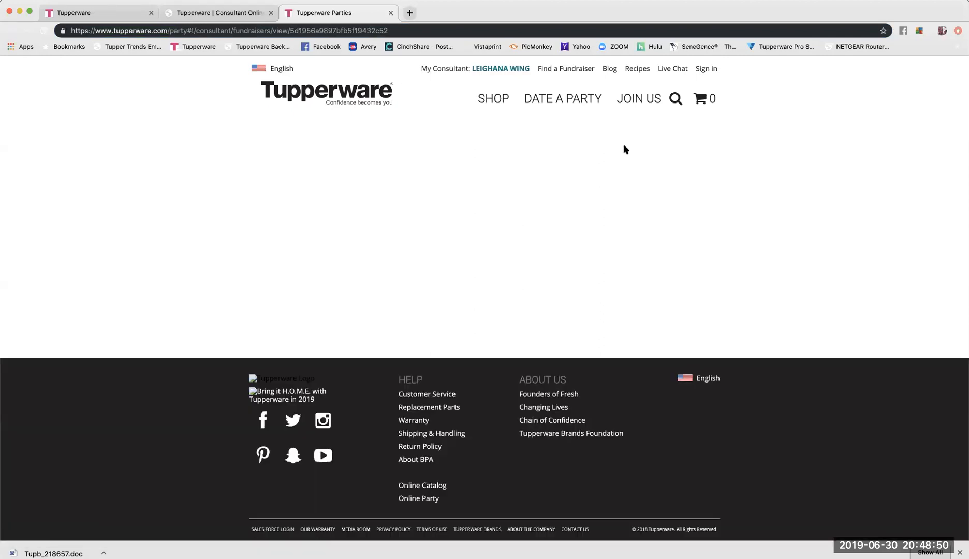
pyautogui.click(204, 10)
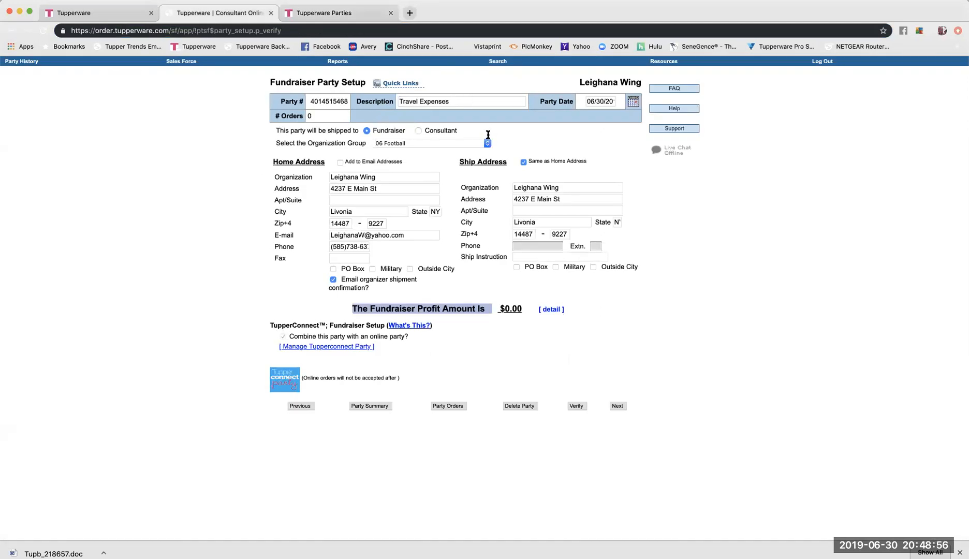
# Set the order to be for the Fundraiser, step back, then view the TupperConnect fundraiser page.
pyautogui.click(617, 407)
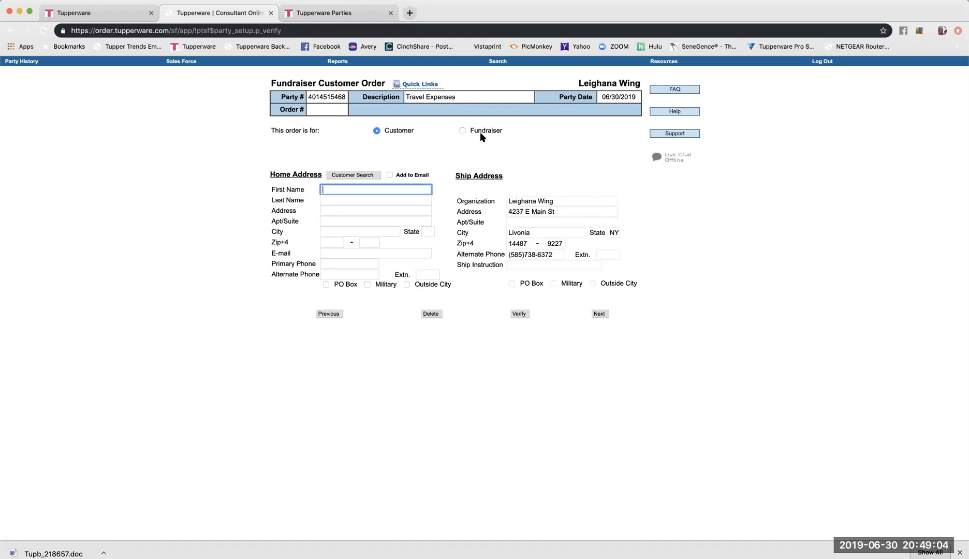
pyautogui.click(461, 131)
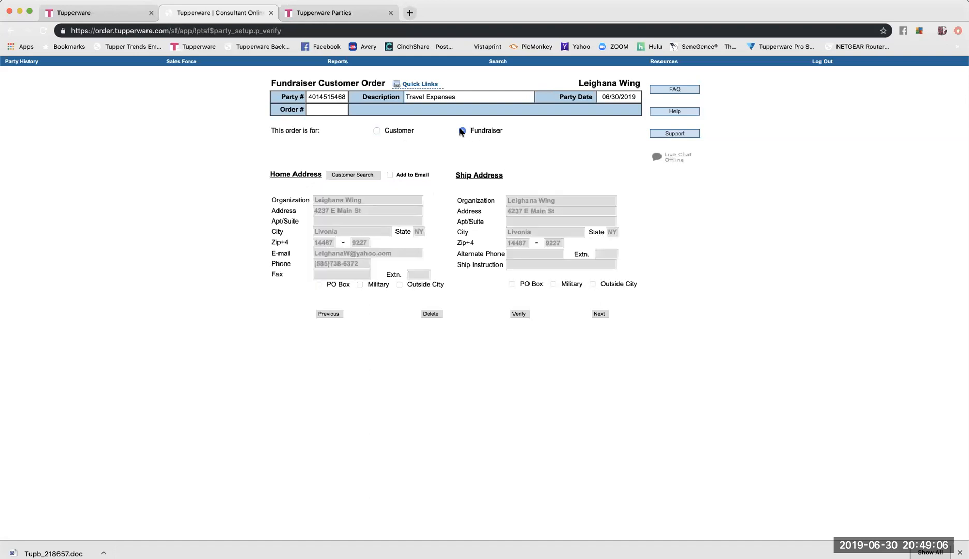
pyautogui.click(598, 314)
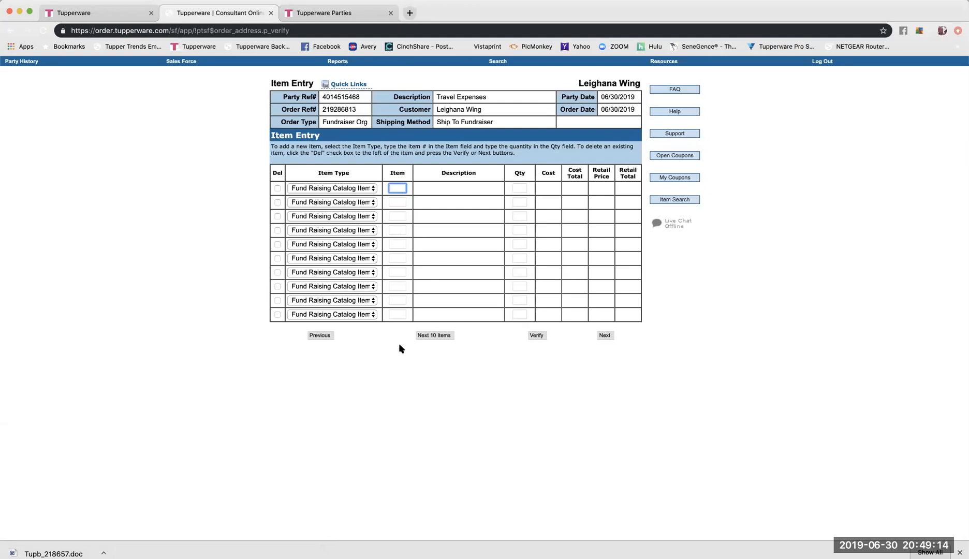
pyautogui.click(322, 335)
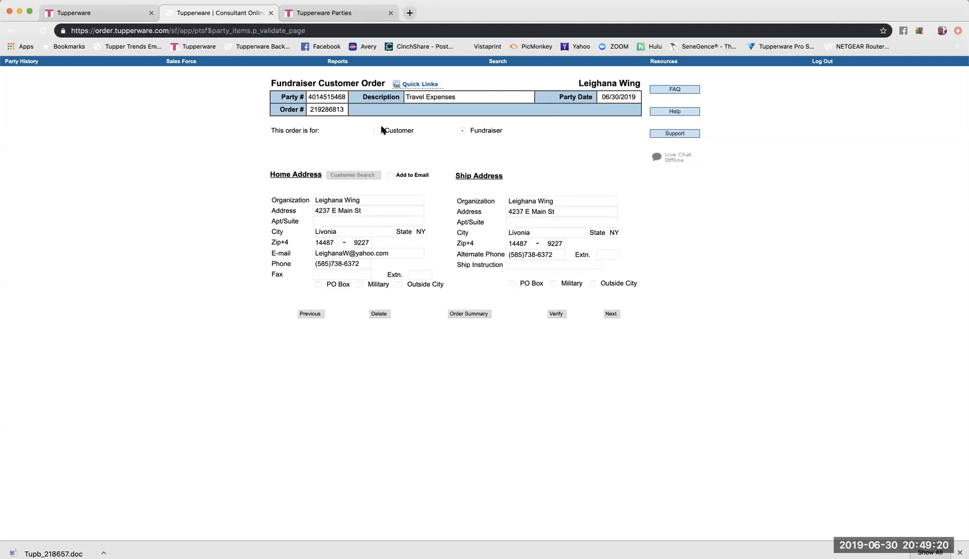
pyautogui.click(305, 16)
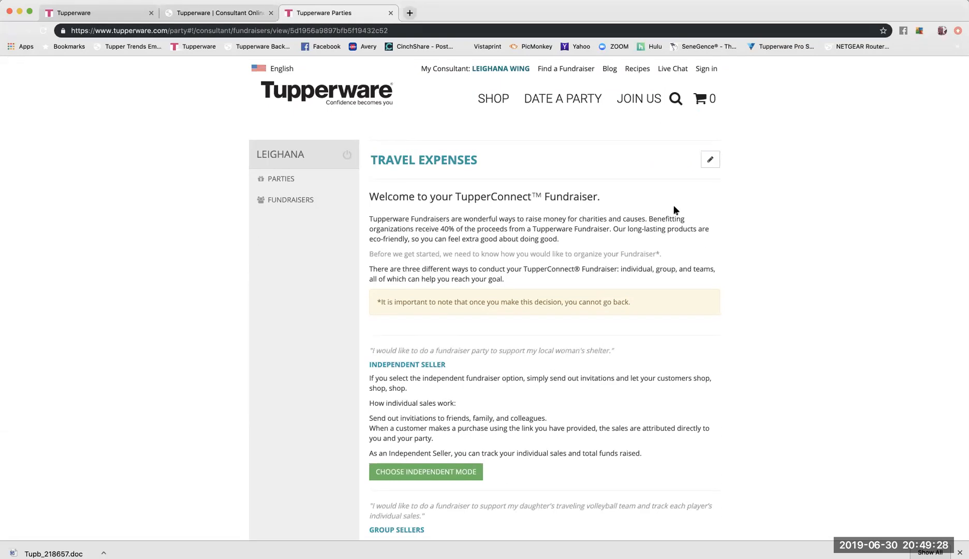
# Review the three fundraiser modes and choose Independent Seller mode.
pyautogui.scroll(-2, 671, 210)
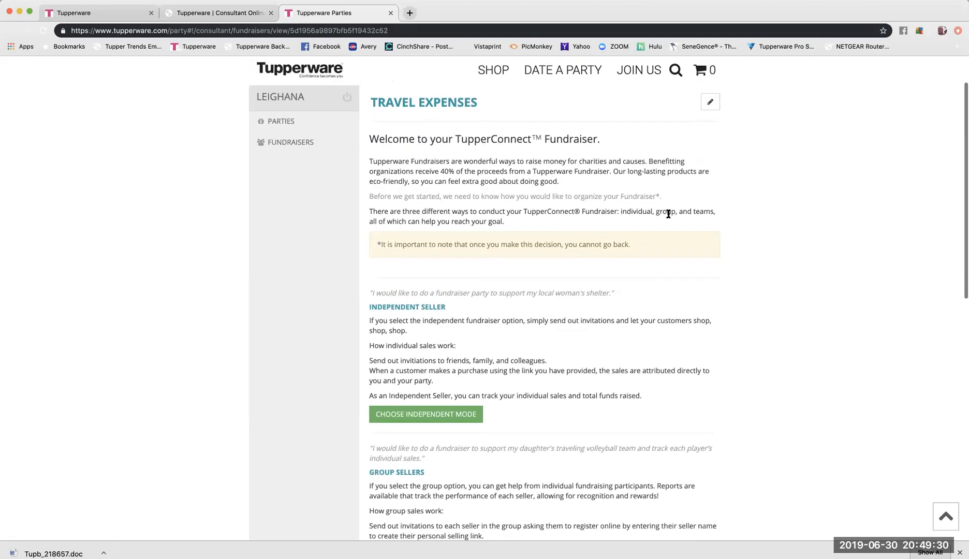
pyautogui.scroll(-1, 693, 220)
pyautogui.scroll(-3, 694, 220)
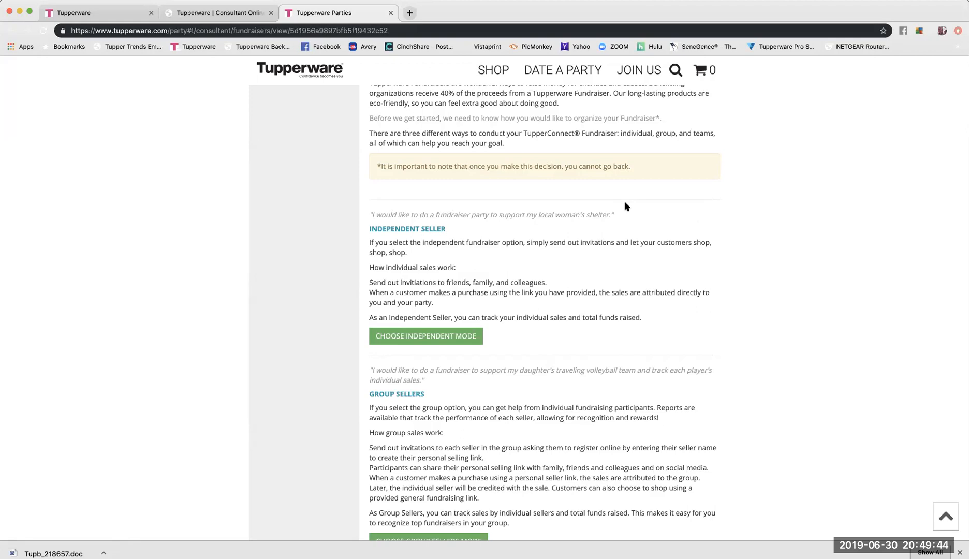
pyautogui.scroll(-3, 642, 237)
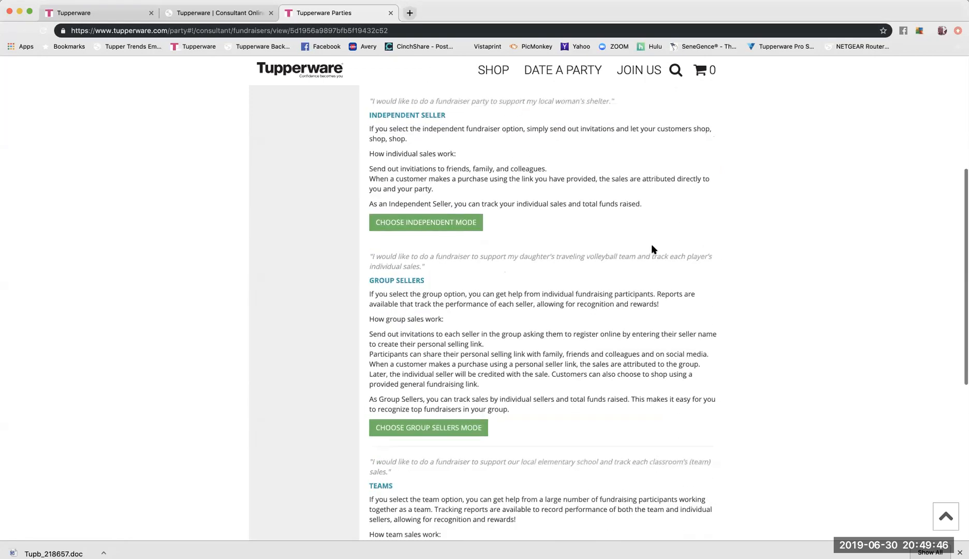
pyautogui.scroll(-3, 576, 346)
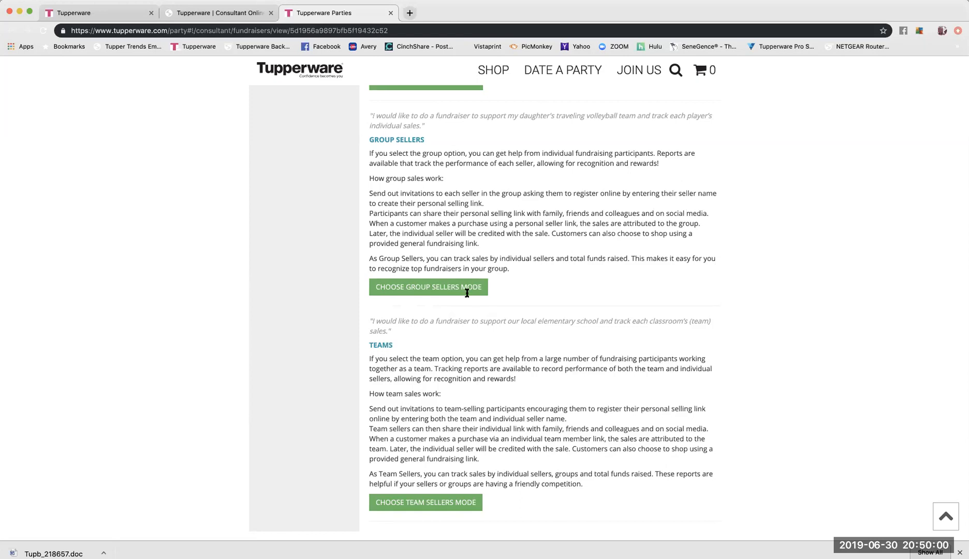
pyautogui.scroll(-3, 470, 312)
pyautogui.scroll(-1, 463, 295)
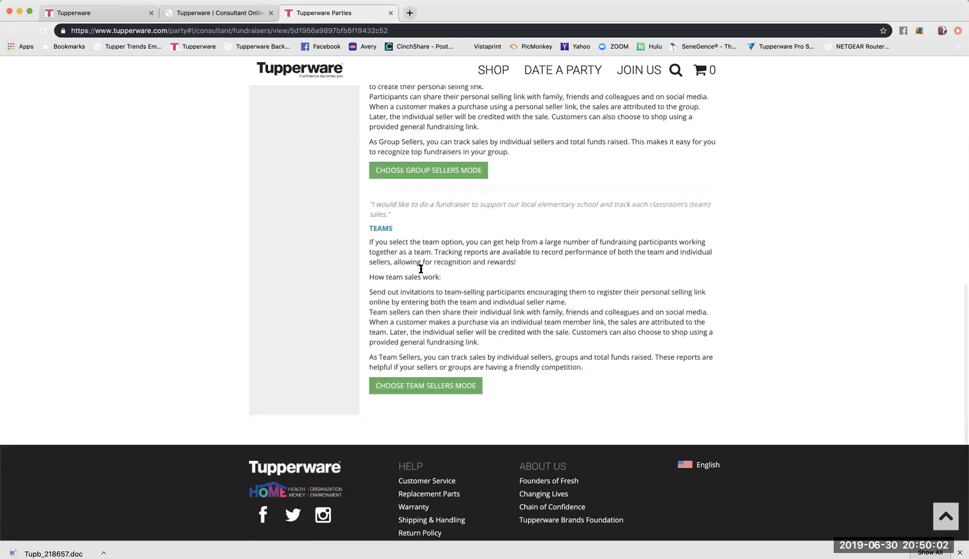
pyautogui.scroll(7, 559, 347)
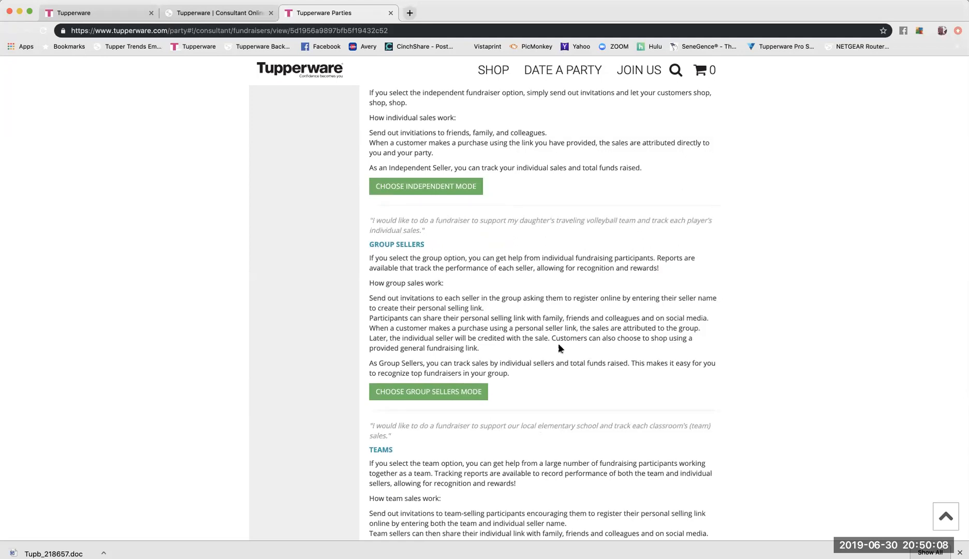
pyautogui.scroll(3, 559, 348)
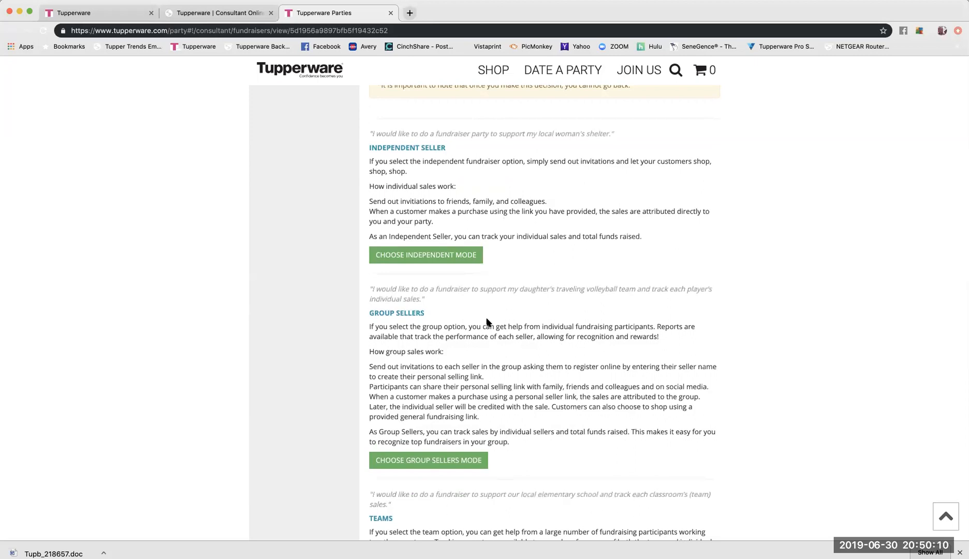
pyautogui.scroll(2, 465, 318)
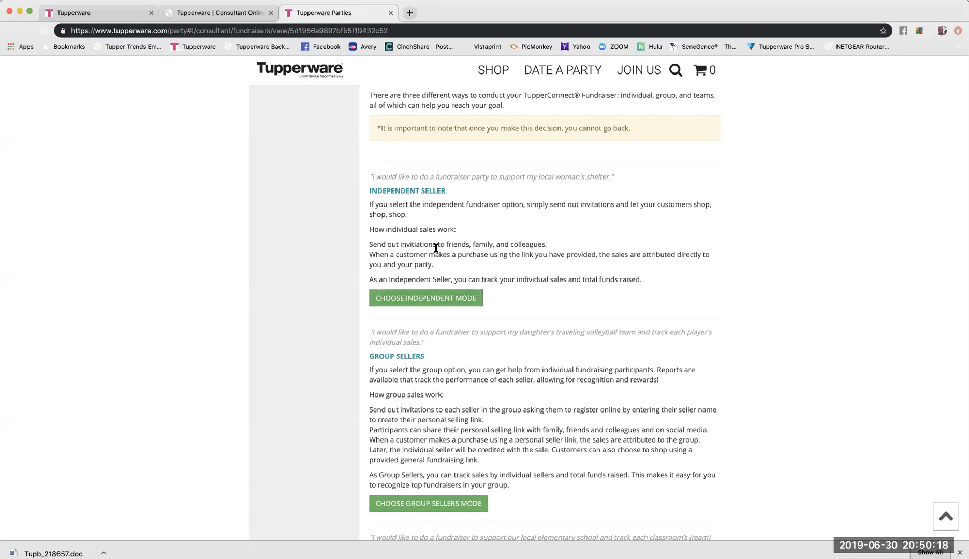
pyautogui.click(425, 304)
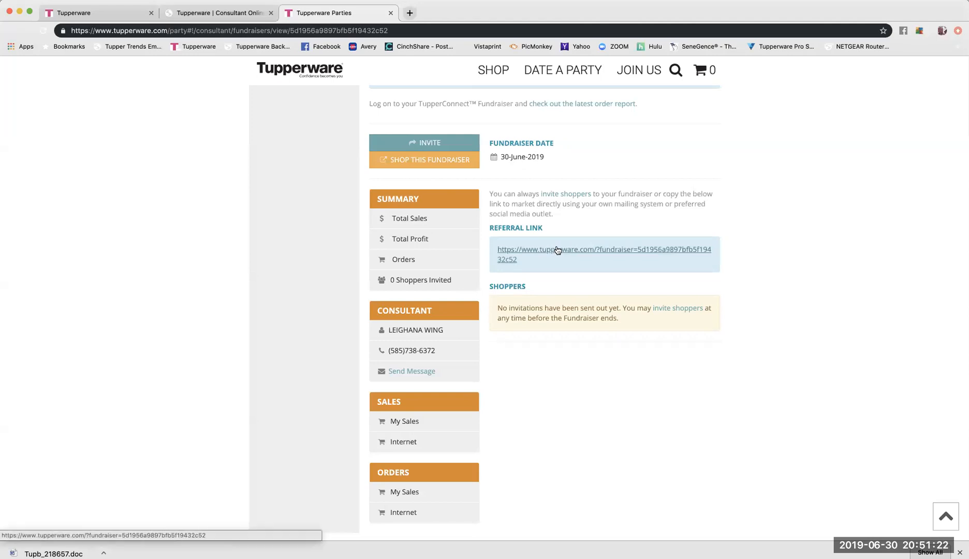
# Follow the dashboard's referral link to the Travel Expenses Fundraiser shop welcome page.
pyautogui.click(557, 253)
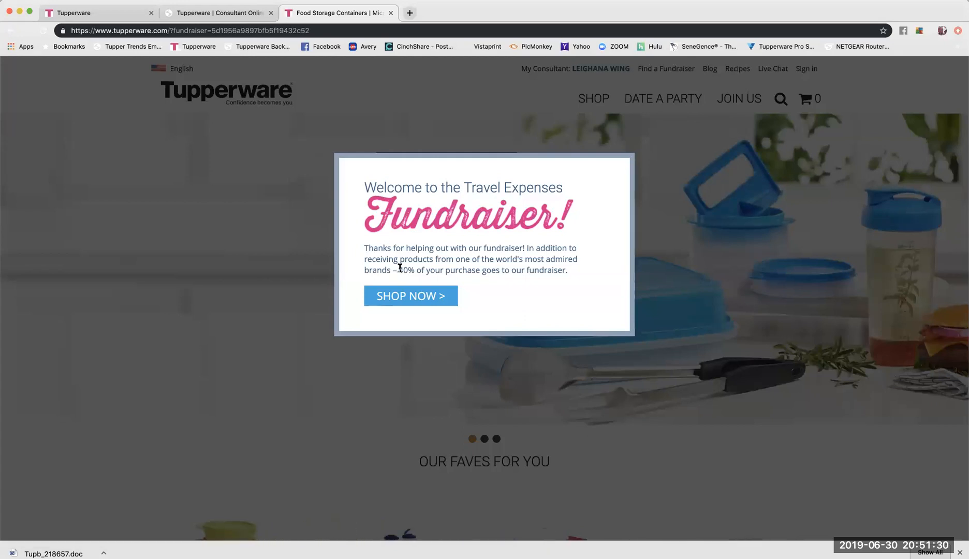
# Enter the Travel Expenses fundraiser shop and close the Get the Latest News popup.
pyautogui.click(409, 298)
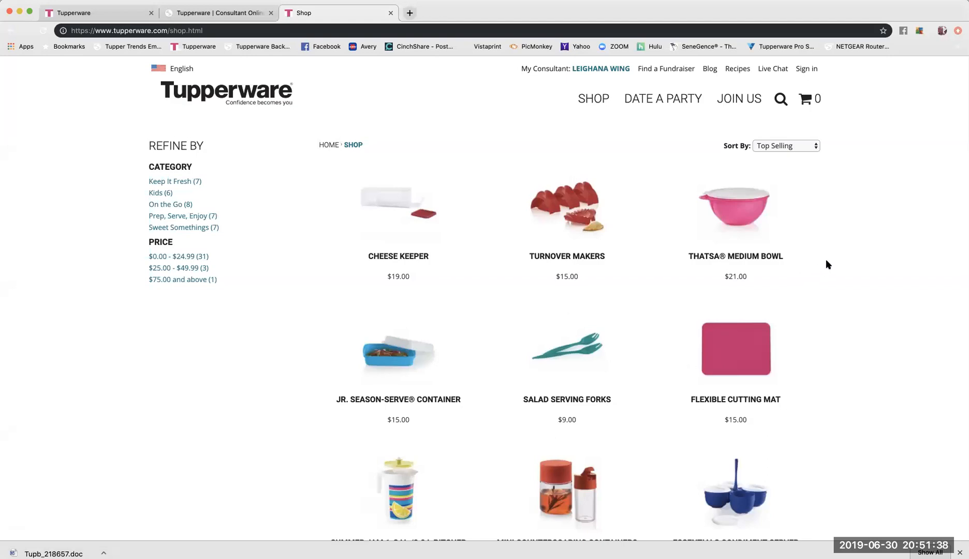
pyautogui.scroll(-1, 826, 260)
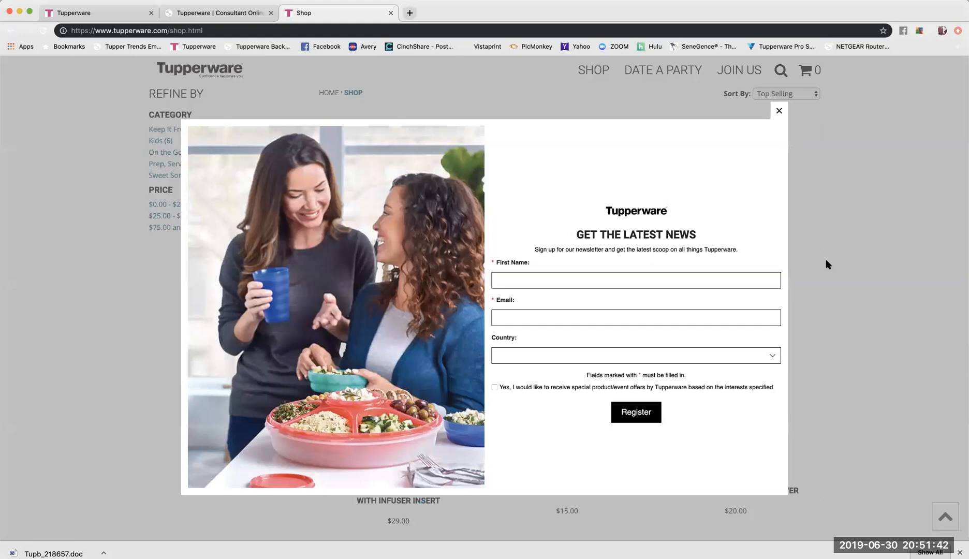
pyautogui.click(780, 113)
# Browse down the product grid, past items like the $99.00 Spice Shaker Set, and back up.
pyautogui.scroll(-3, 778, 212)
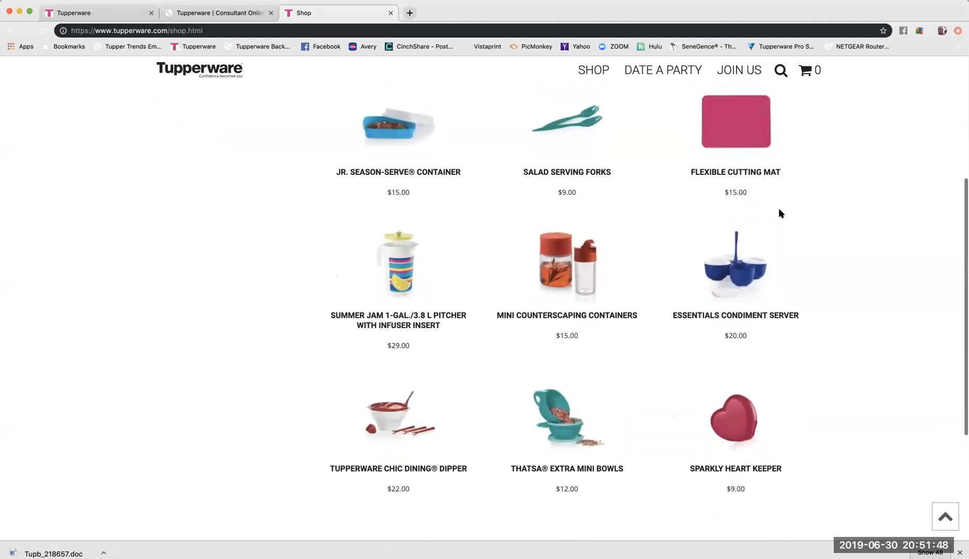
pyautogui.scroll(-2, 781, 213)
pyautogui.scroll(-3, 779, 218)
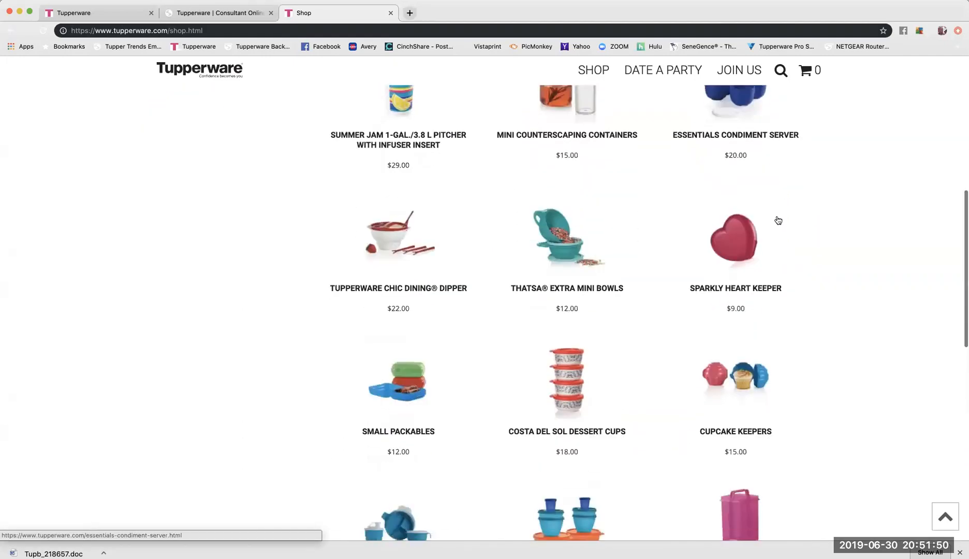
pyautogui.scroll(-2, 794, 220)
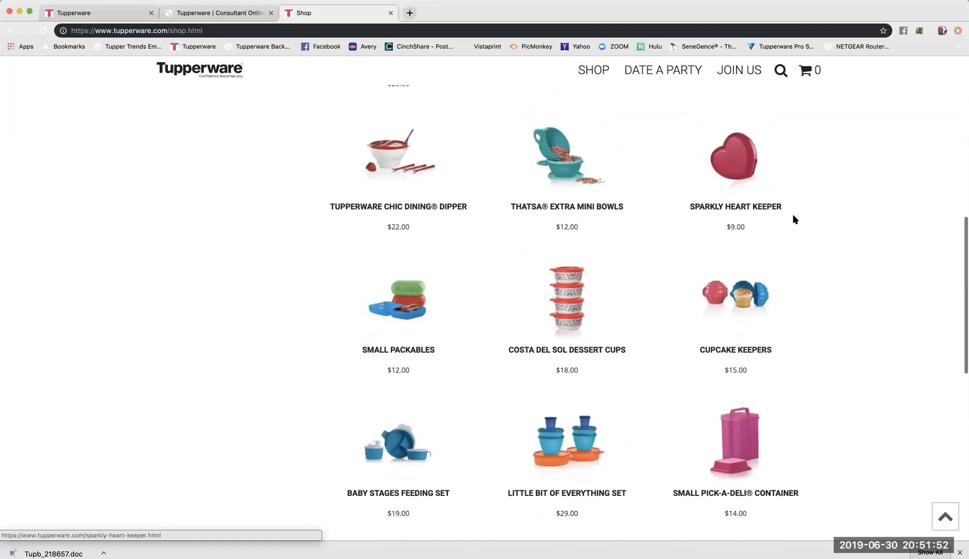
pyautogui.scroll(-4, 794, 220)
pyautogui.scroll(-6, 793, 220)
pyautogui.scroll(-5, 795, 220)
pyautogui.scroll(-5, 795, 221)
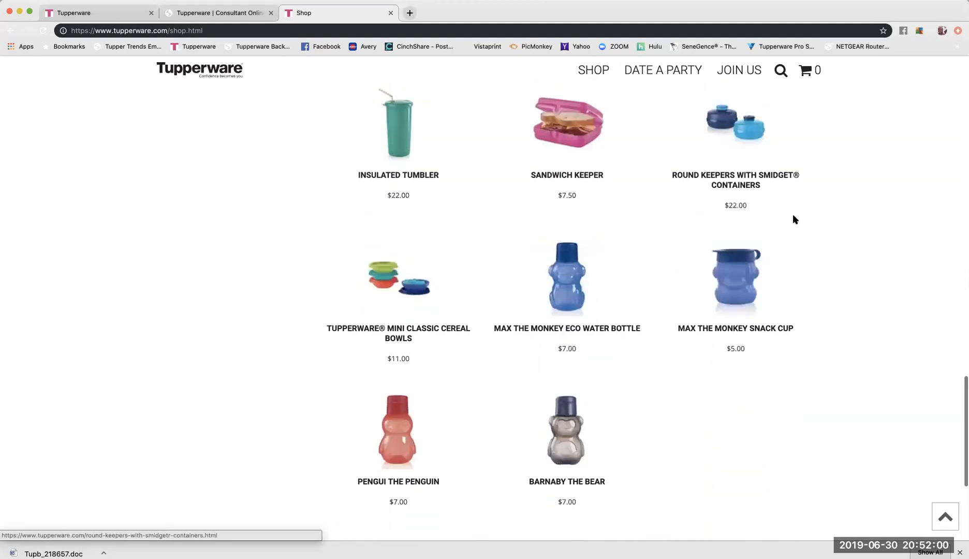
pyautogui.scroll(-3, 795, 220)
pyautogui.scroll(14, 795, 220)
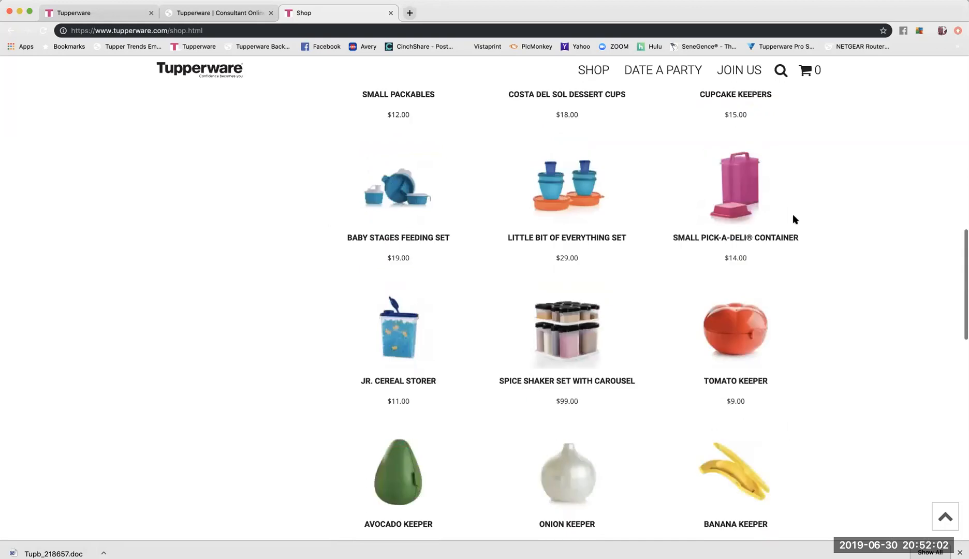
pyautogui.scroll(10, 794, 219)
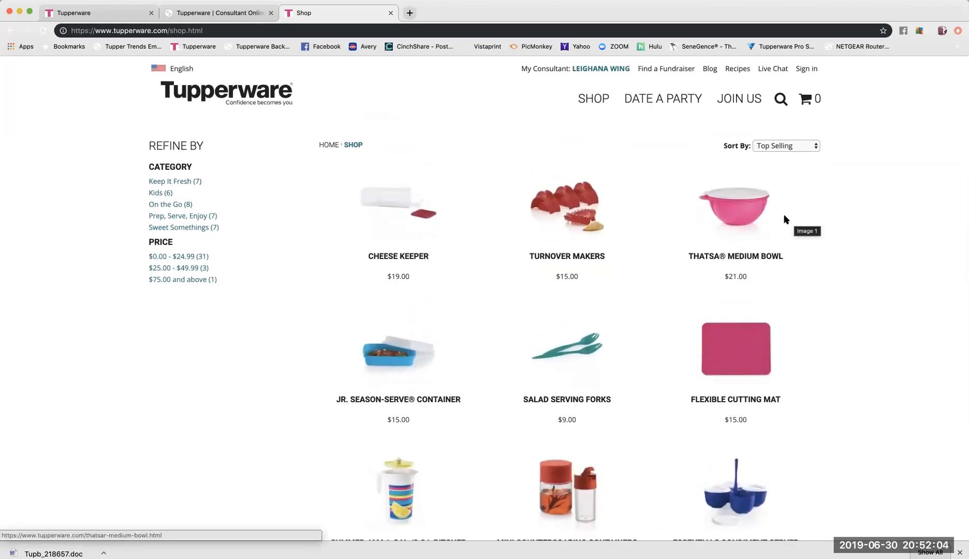
# Go back from the Fundraiser Customer Order form to the Travel Expenses Party Orders list.
pyautogui.click(231, 13)
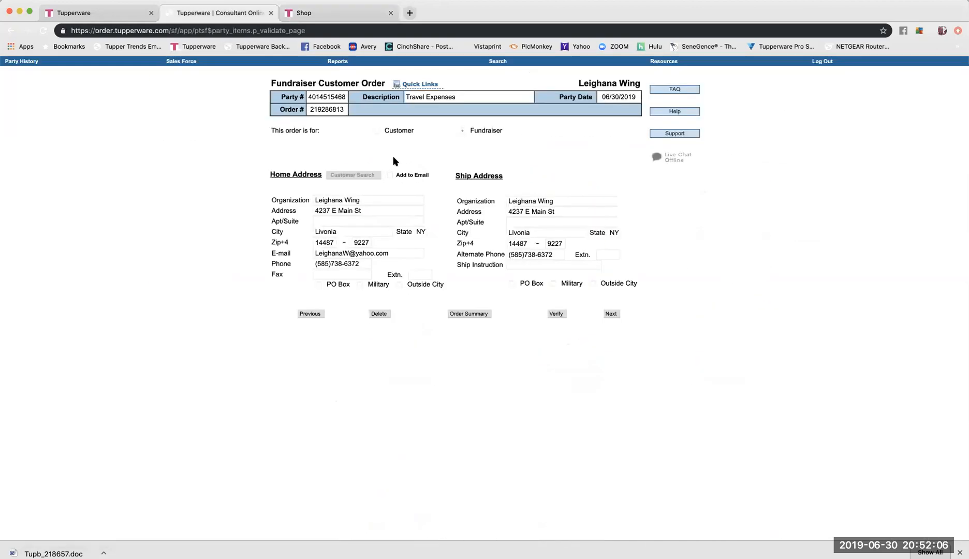
pyautogui.click(312, 314)
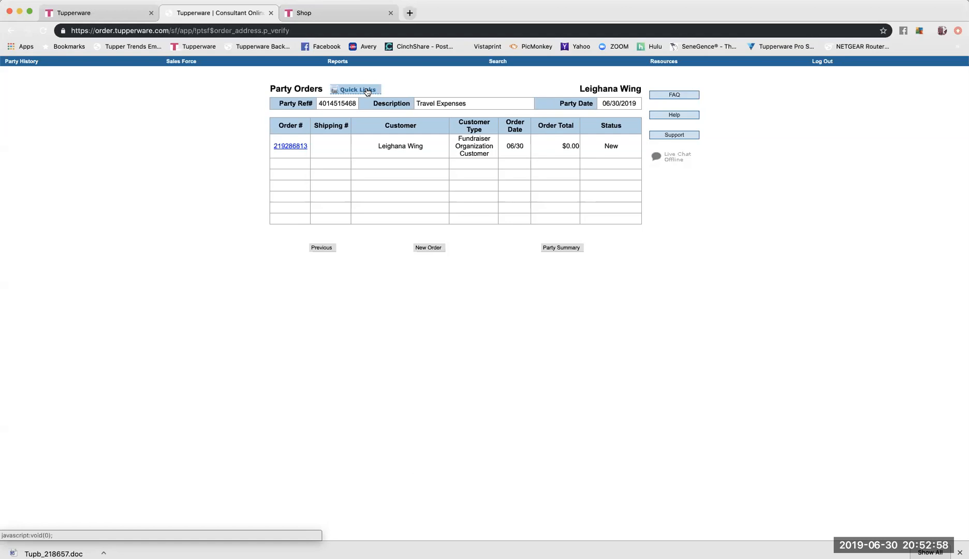
# Use Quick Links to open the Travel Expenses Fundraiser Party Setup page.
pyautogui.click(367, 91)
pyautogui.click(497, 93)
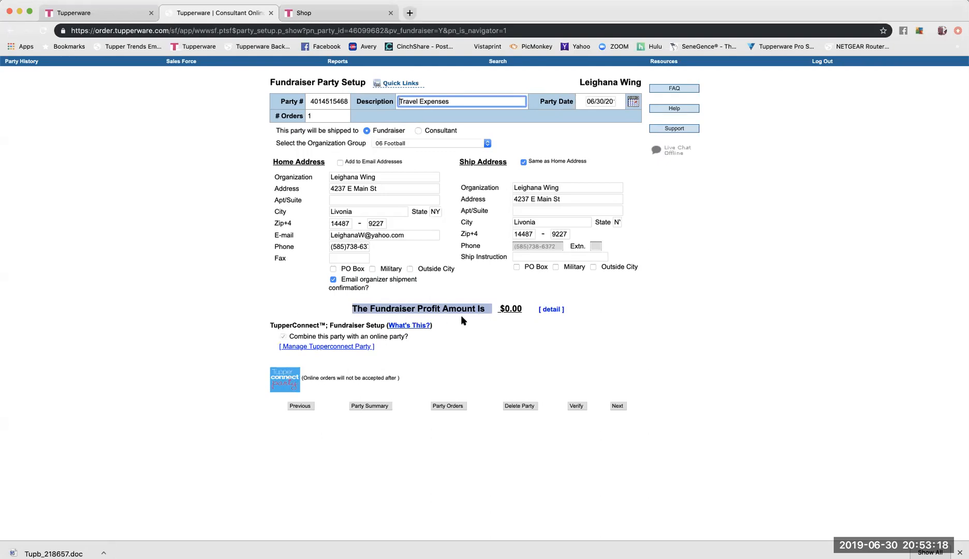
pyautogui.click(549, 311)
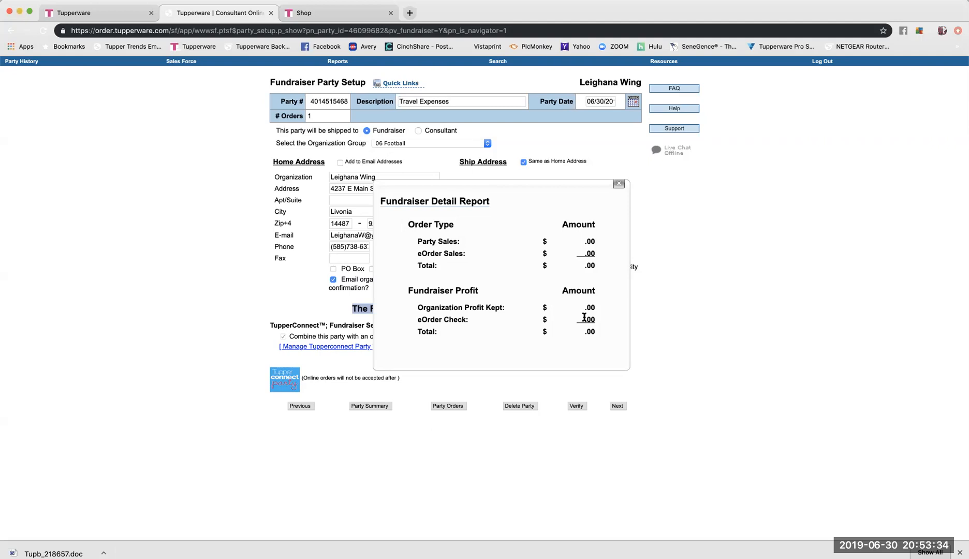
pyautogui.click(620, 186)
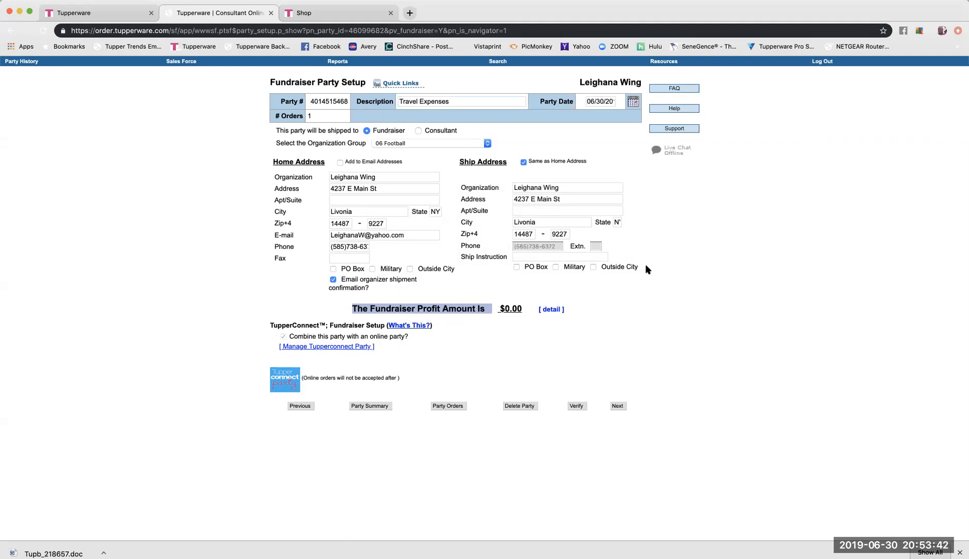
pyautogui.click(552, 311)
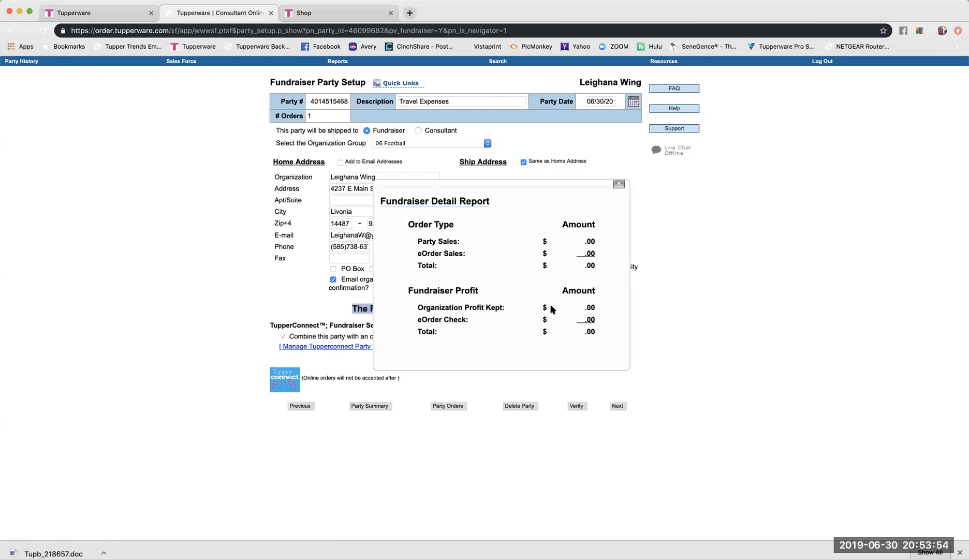
pyautogui.click(619, 185)
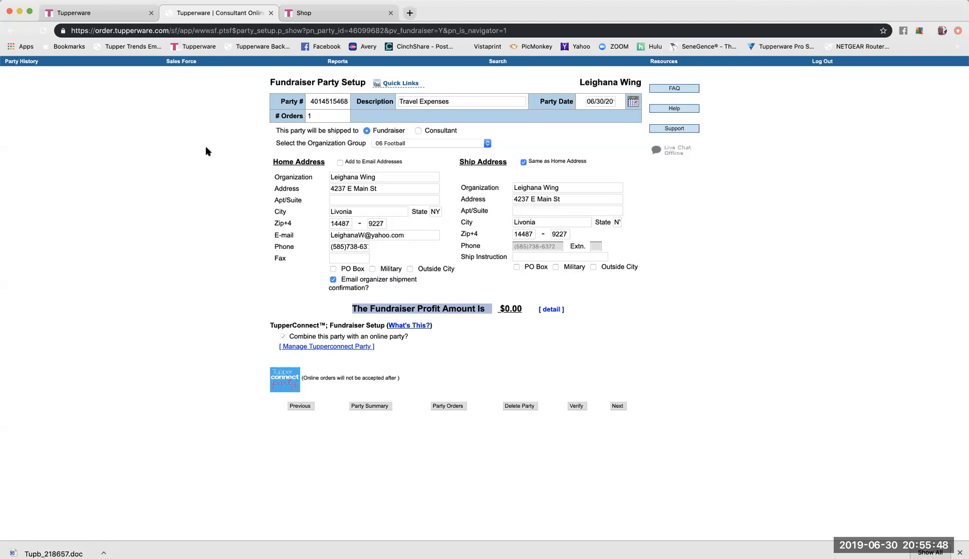
# In Web Office, go up to the Resources library and look into Current Offers.
pyautogui.click(87, 13)
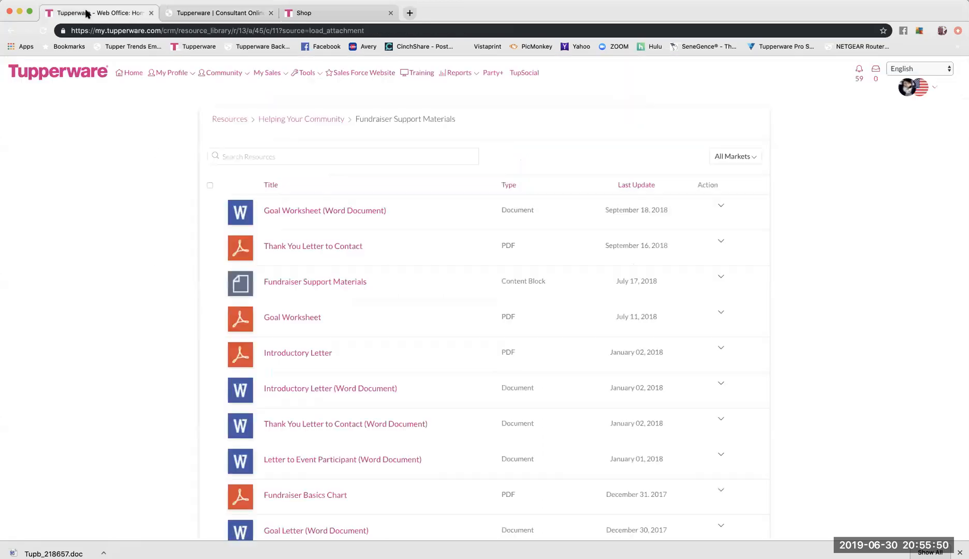
pyautogui.click(237, 123)
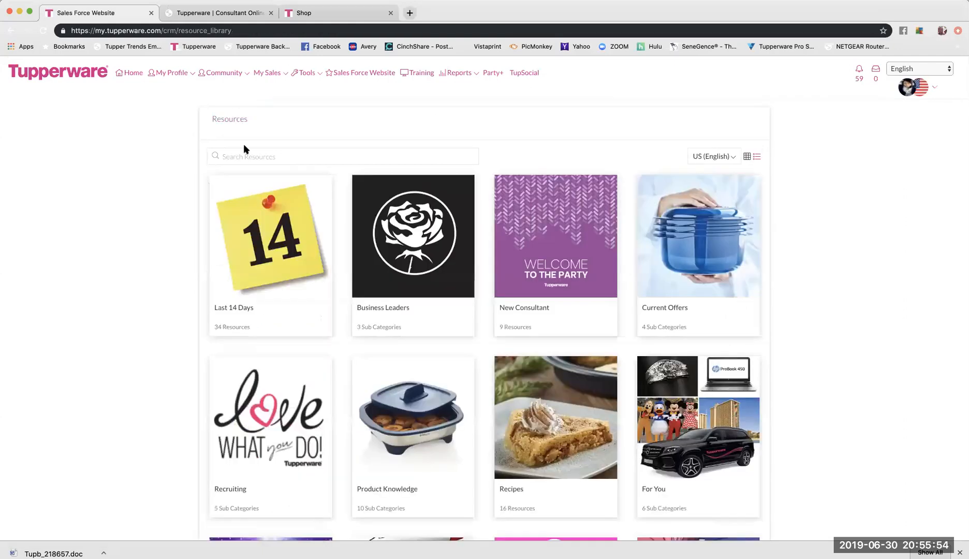
pyautogui.scroll(-2, 512, 228)
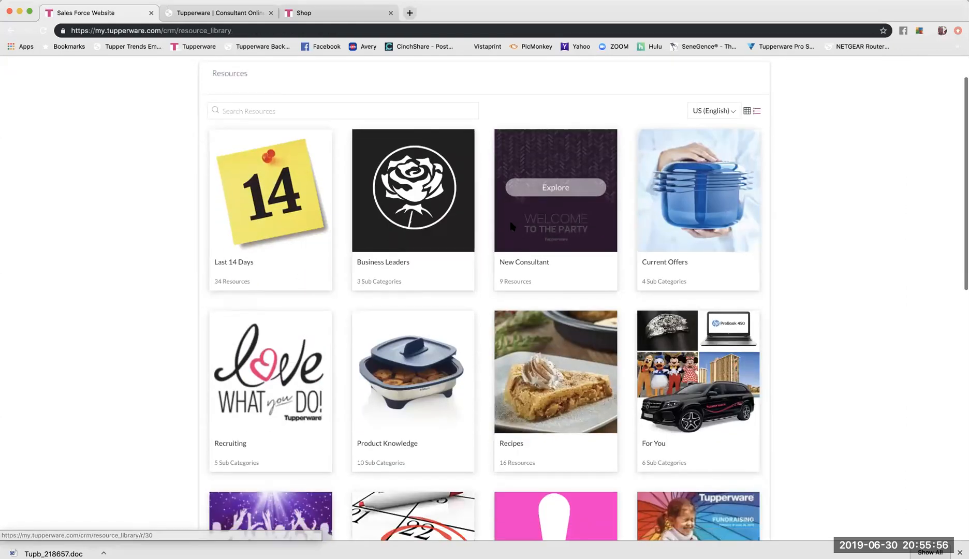
pyautogui.click(729, 193)
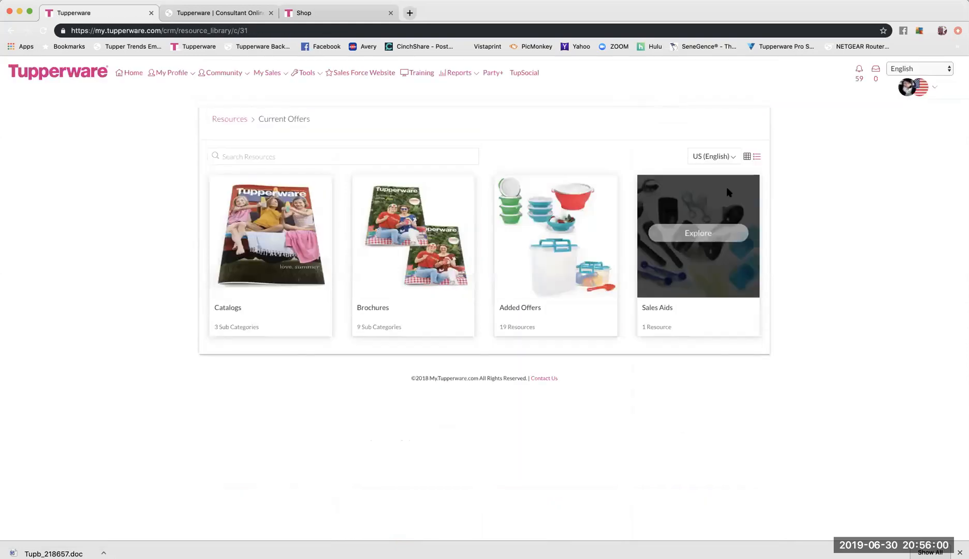
pyautogui.click(11, 30)
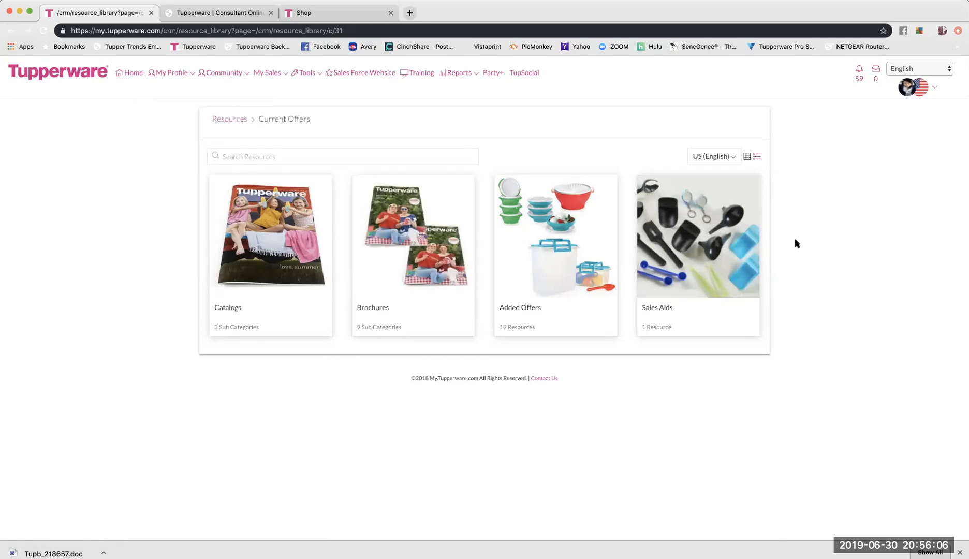
# Return to the Resources library and scroll down to the Helping Your Community tile.
pyautogui.click(245, 125)
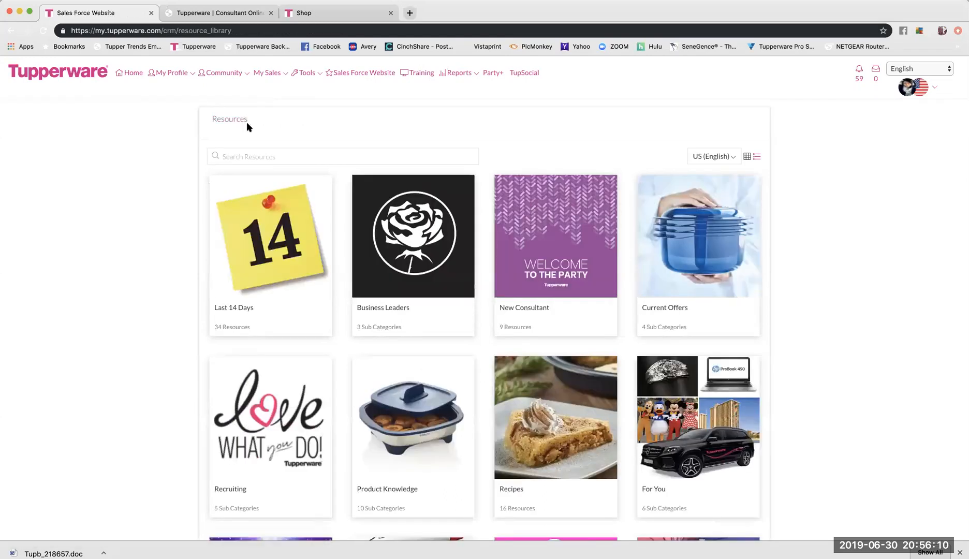
pyautogui.scroll(-4, 761, 220)
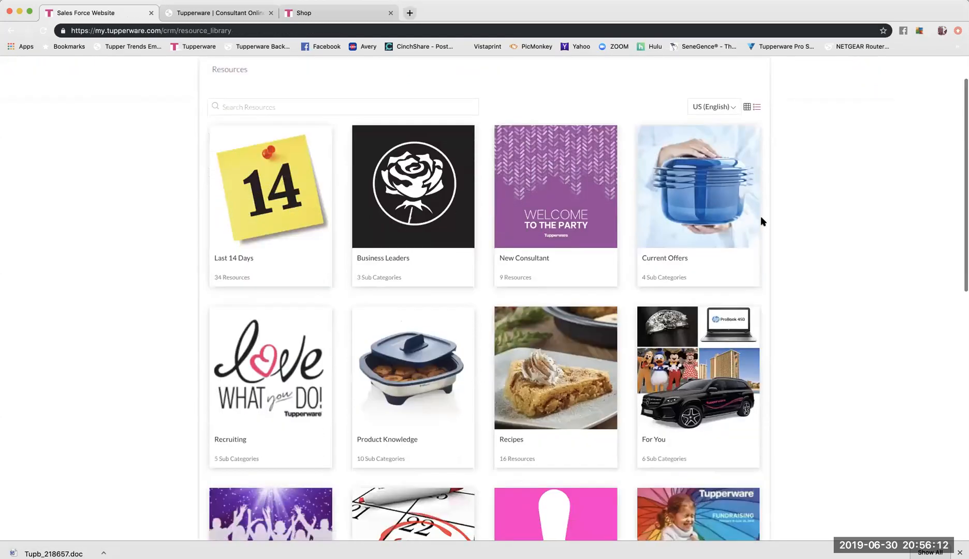
pyautogui.scroll(-2, 789, 222)
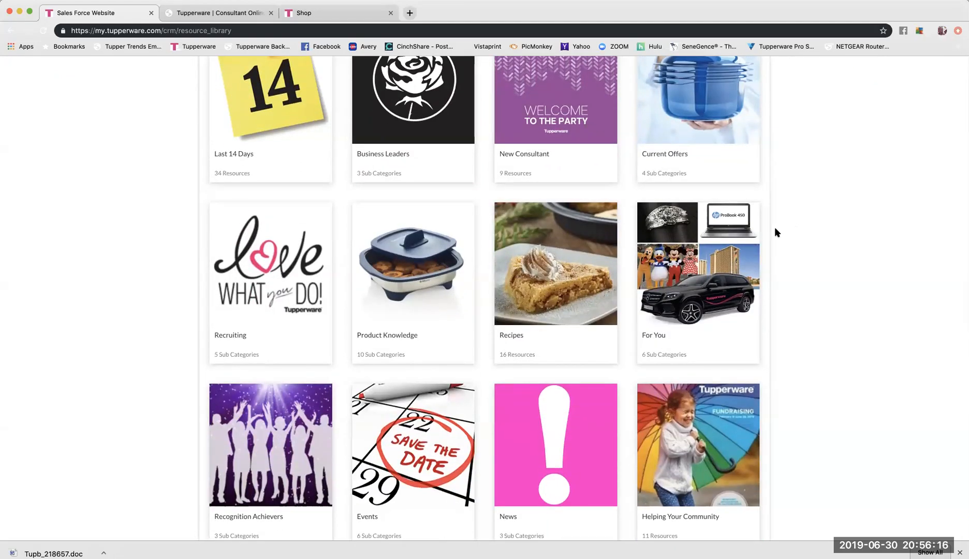
pyautogui.scroll(-5, 778, 227)
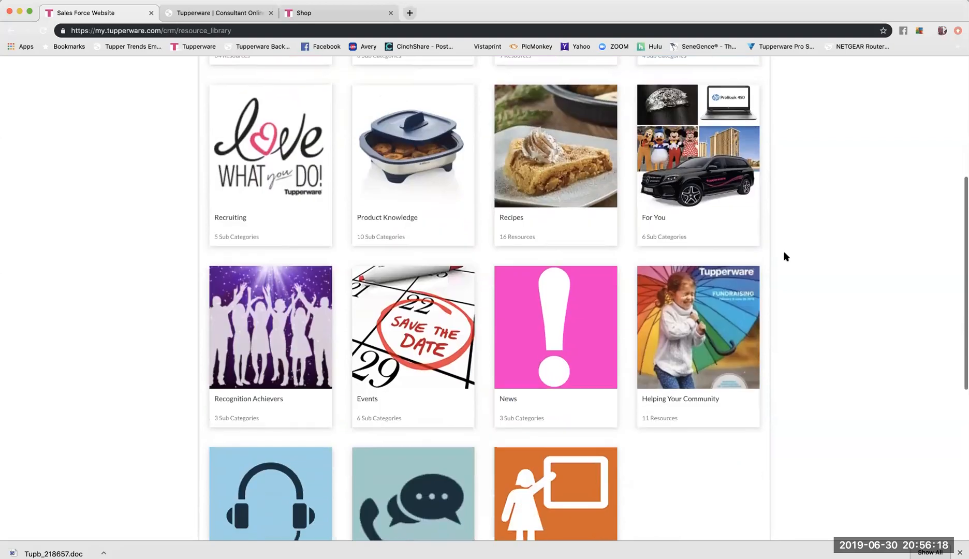
pyautogui.scroll(-4, 785, 255)
# Explore Helping Your Community and scroll through items like the Fundraiser Order Form and Sustainability Flyer.
pyautogui.click(696, 243)
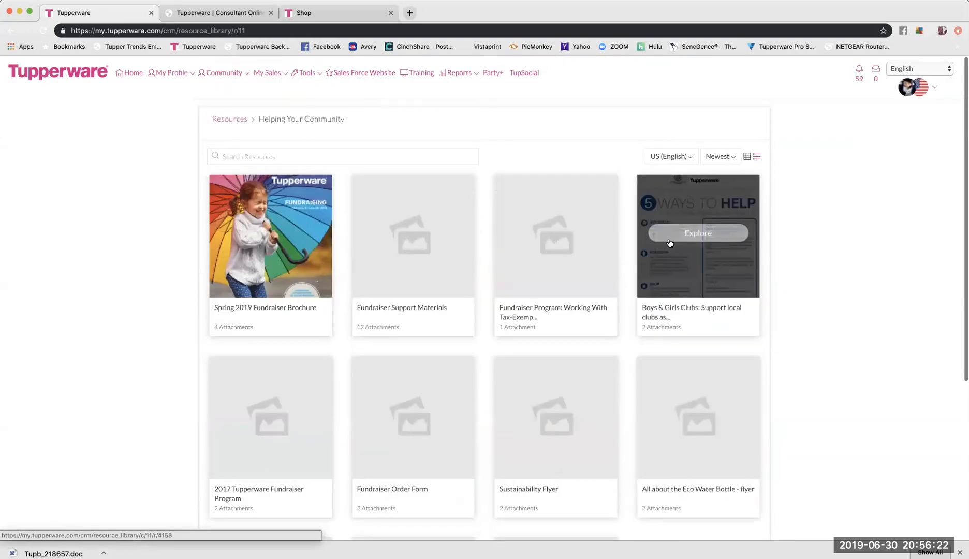
pyautogui.moveTo(424, 209)
pyautogui.scroll(-2, 424, 210)
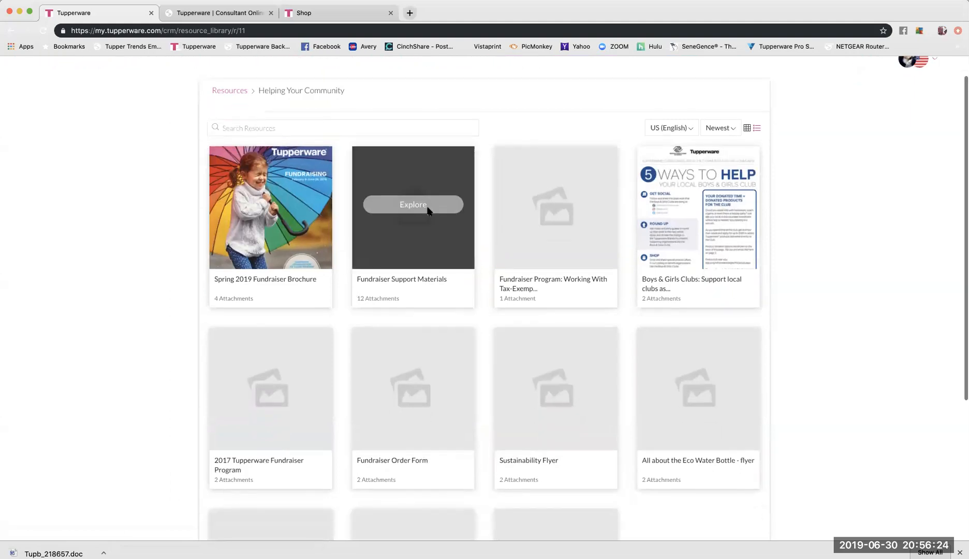
pyautogui.scroll(-3, 427, 211)
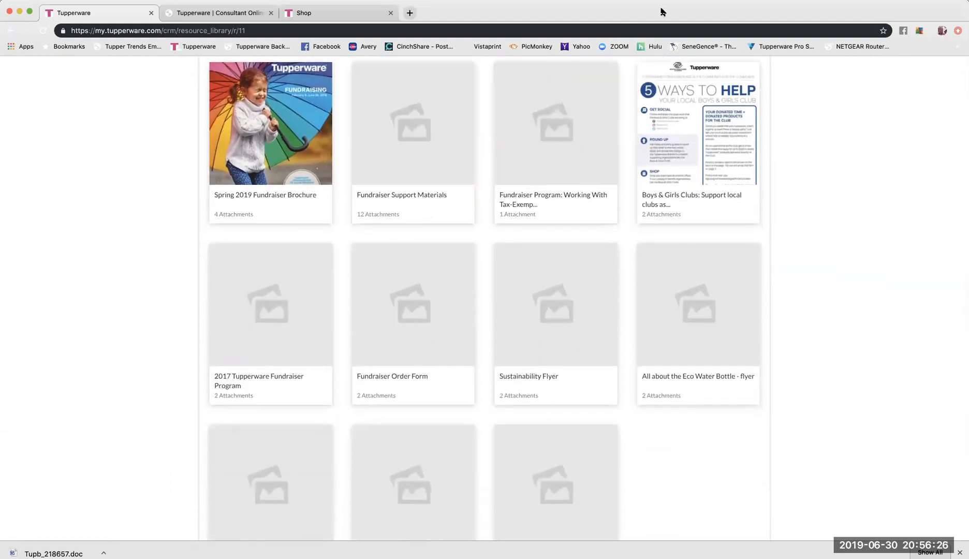